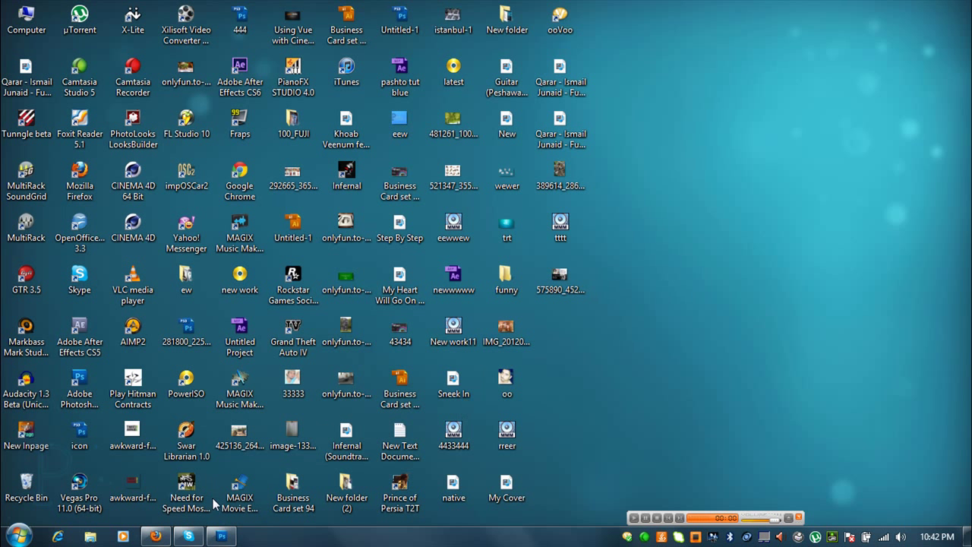
# Restore the Photoshop window showing DSCN0305.JPG and its layer stack.
pyautogui.click(221, 535)
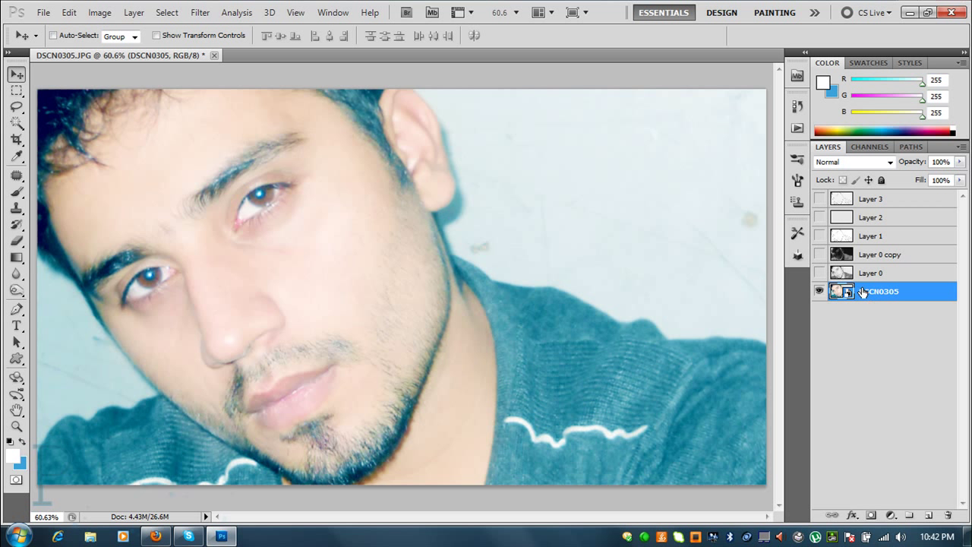
pyautogui.click(819, 199)
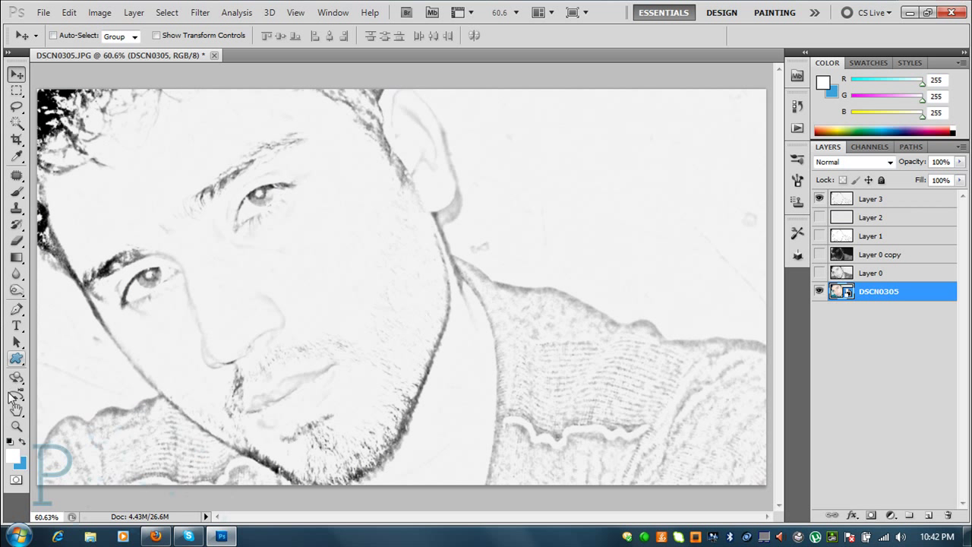
pyautogui.click(16, 426)
pyautogui.click(305, 202)
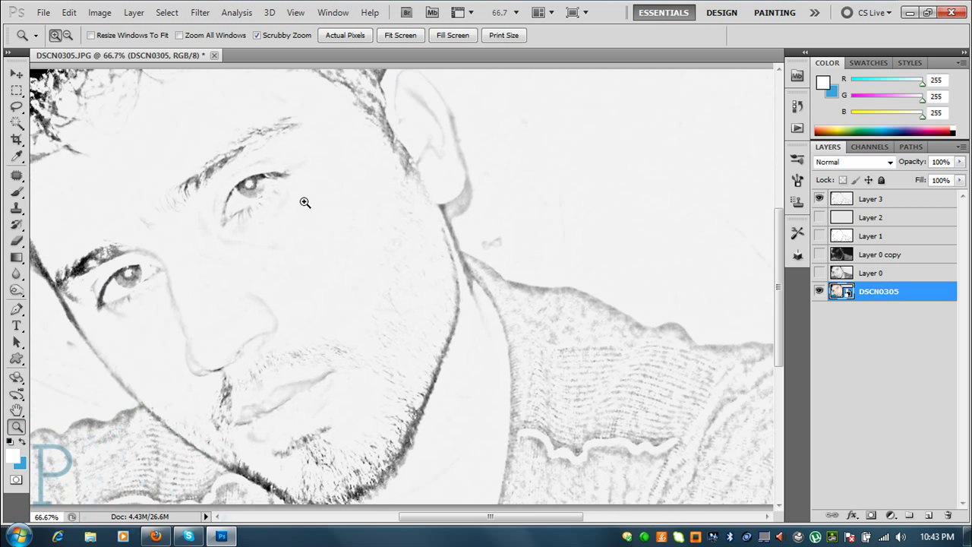
pyautogui.click(304, 202)
pyautogui.click(318, 202)
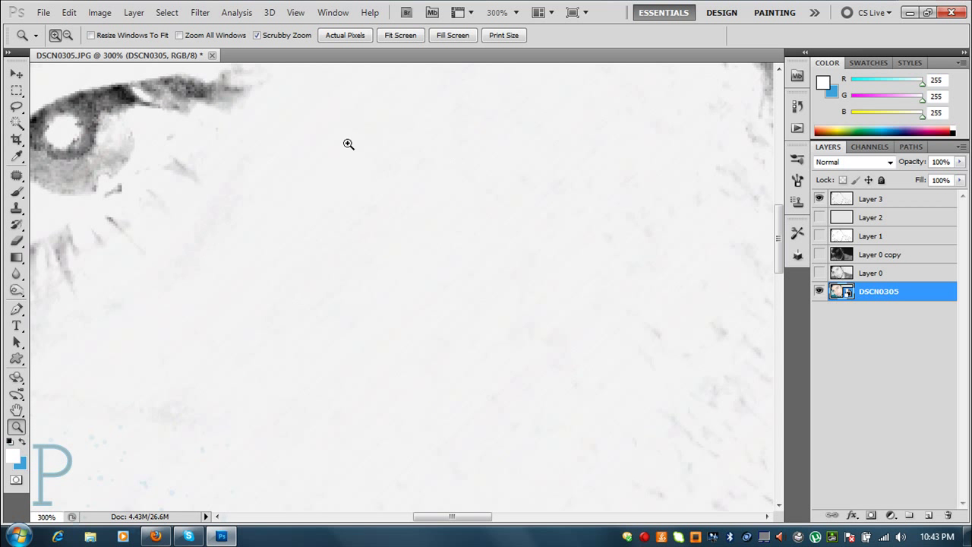
pyautogui.scroll(-1, 388, 241)
pyautogui.scroll(-3, 406, 241)
pyautogui.scroll(-2, 410, 242)
pyautogui.rightClick(439, 226)
pyautogui.click(447, 234)
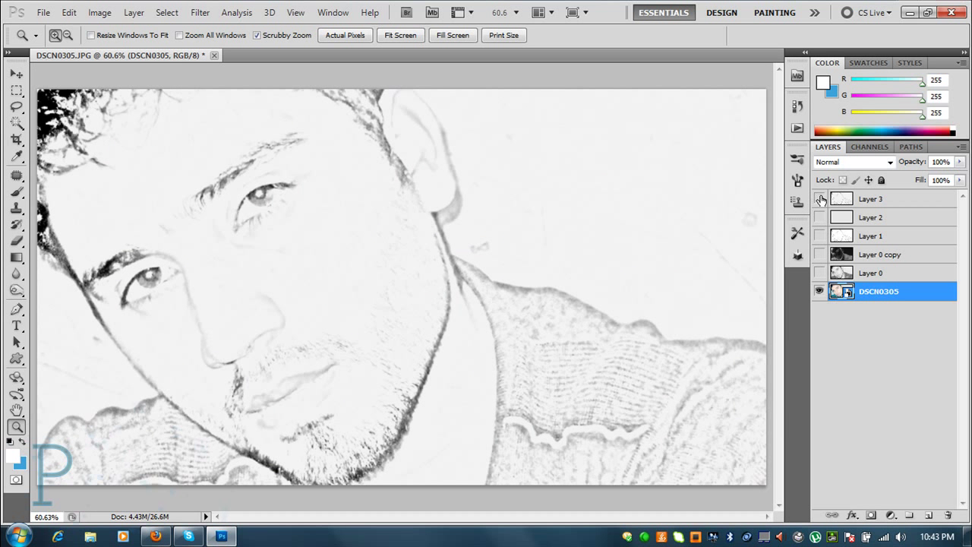
pyautogui.click(818, 198)
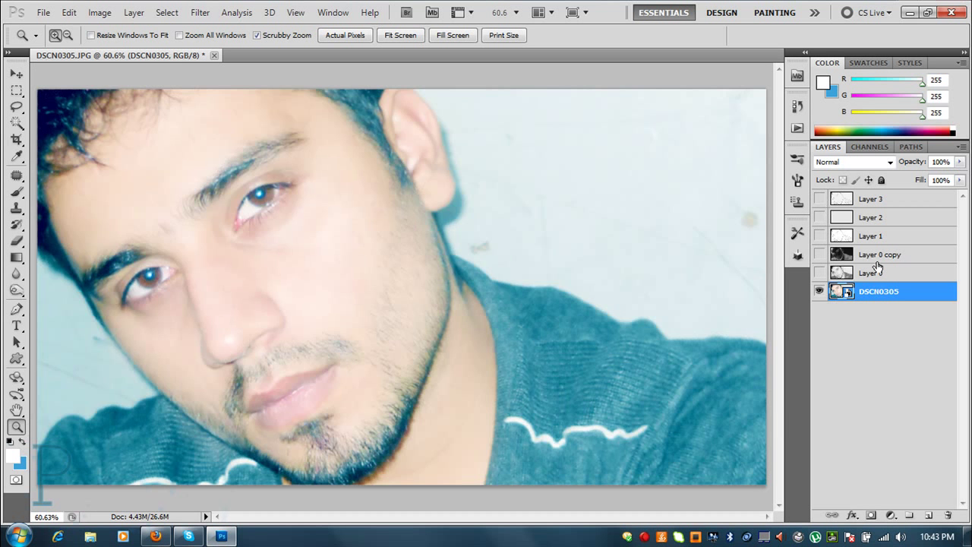
# Rasterize the DSCN0305 smart-object photo layer.
pyautogui.click(17, 192)
pyautogui.click(481, 256)
pyautogui.click(449, 218)
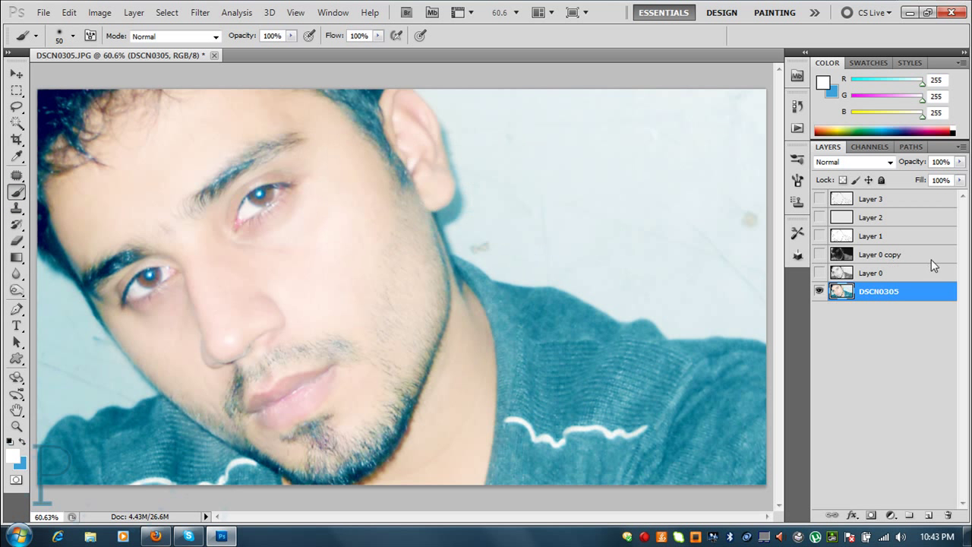
# Delete Layers 0–3 and 0 copy so only the DSCN0305 layer remains.
pyautogui.click(901, 272)
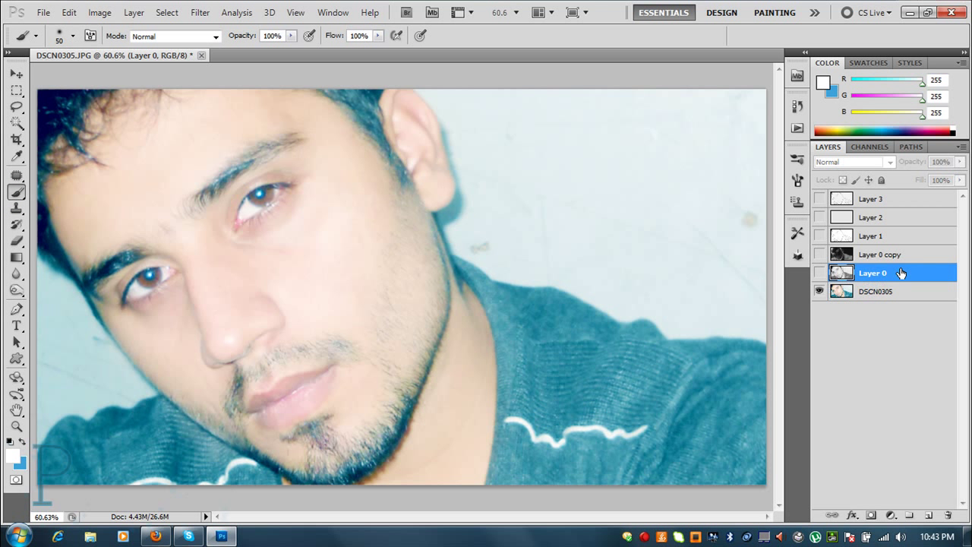
pyautogui.keyDown('shift'); pyautogui.click(882, 199); pyautogui.keyUp('shift')
pyautogui.press('Delete')
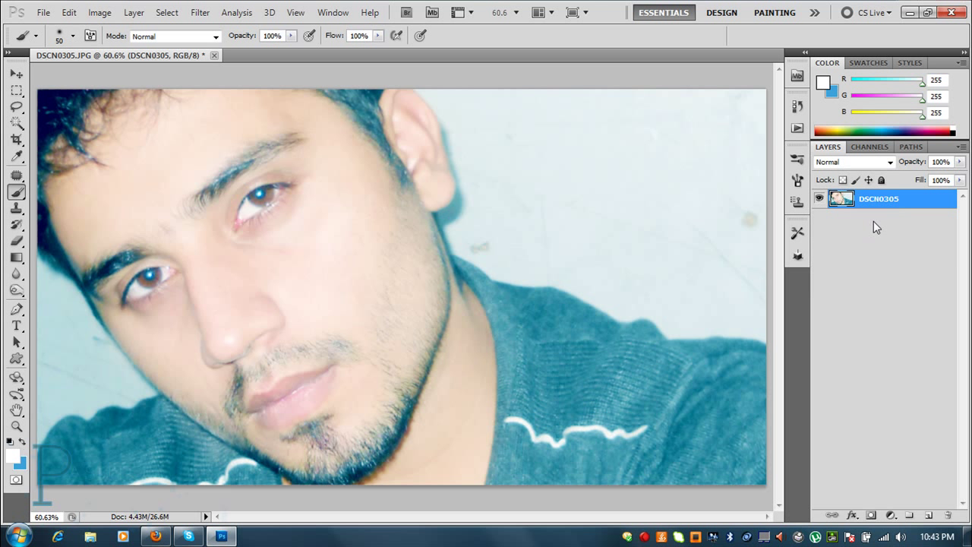
pyautogui.click(869, 256)
pyautogui.click(878, 197)
pyautogui.click(16, 74)
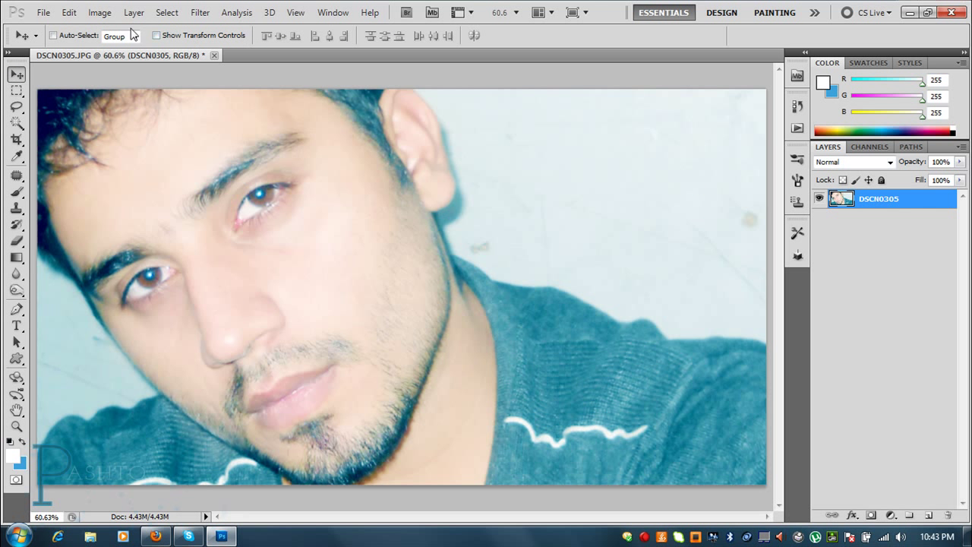
pyautogui.click(101, 13)
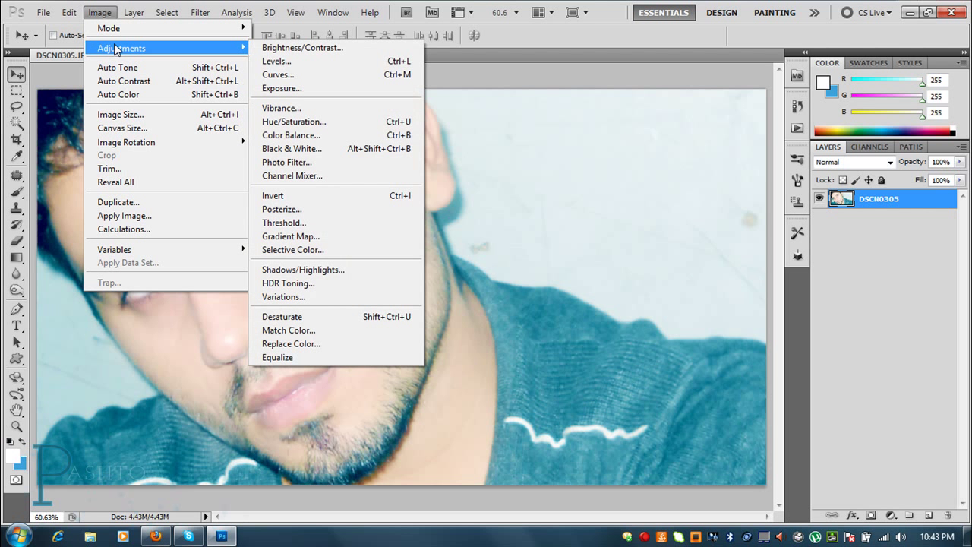
pyautogui.moveTo(122, 48)
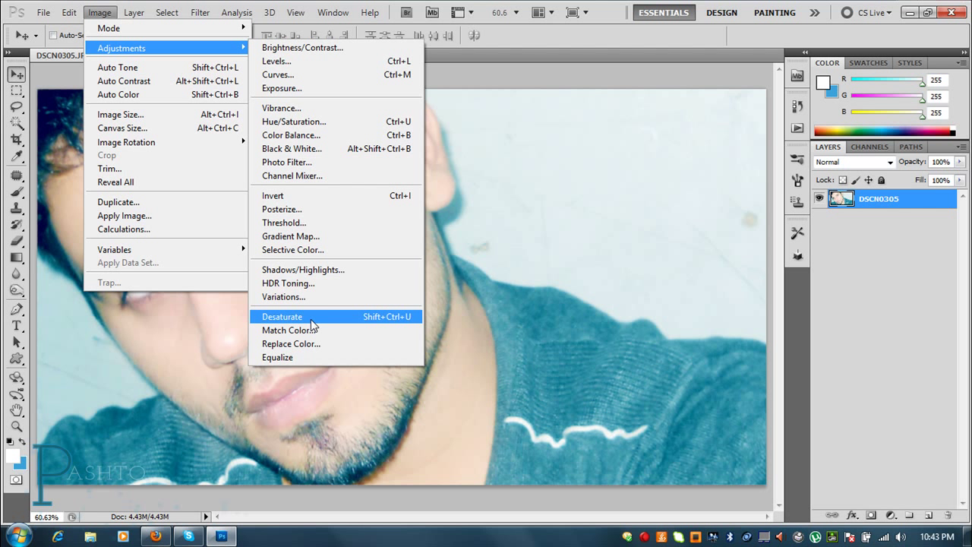
# Make the portrait grayscale with a Vibrance adjustment: Saturation -100, Vibrance +100.
pyautogui.click(311, 319)
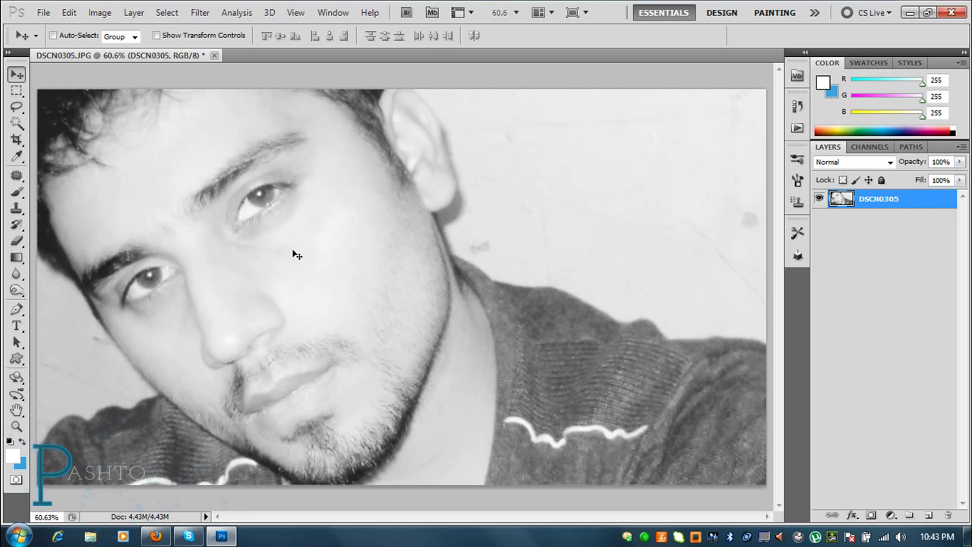
pyautogui.hotkey('ctrl', 'z')
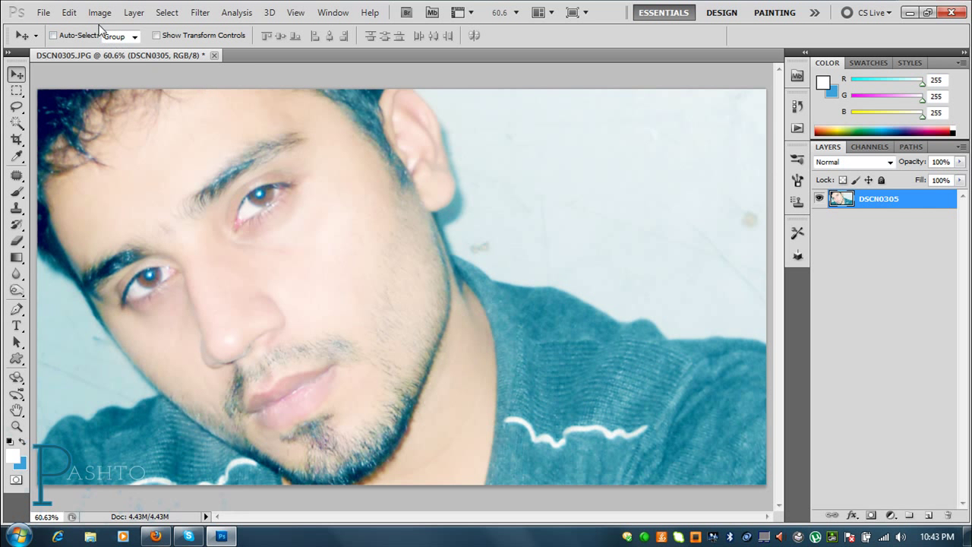
pyautogui.click(100, 14)
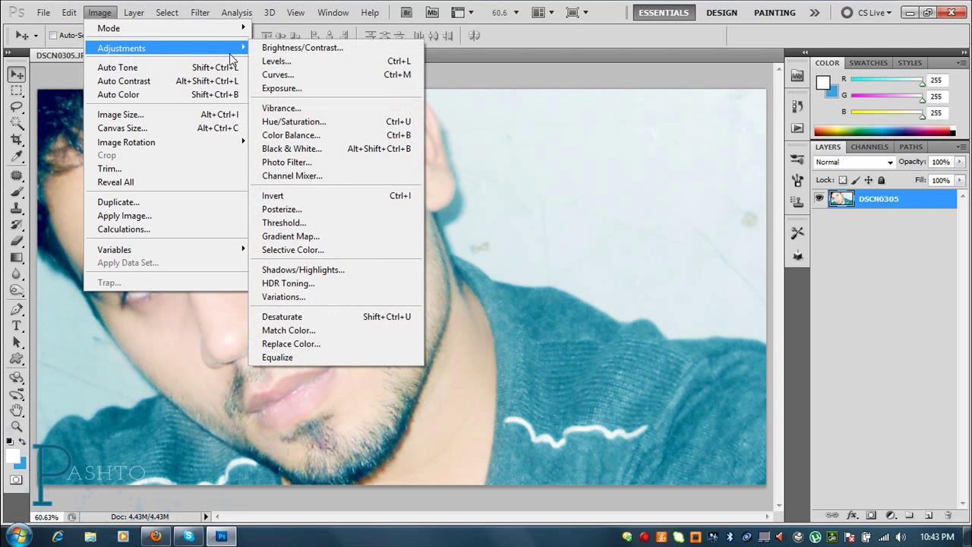
pyautogui.click(304, 114)
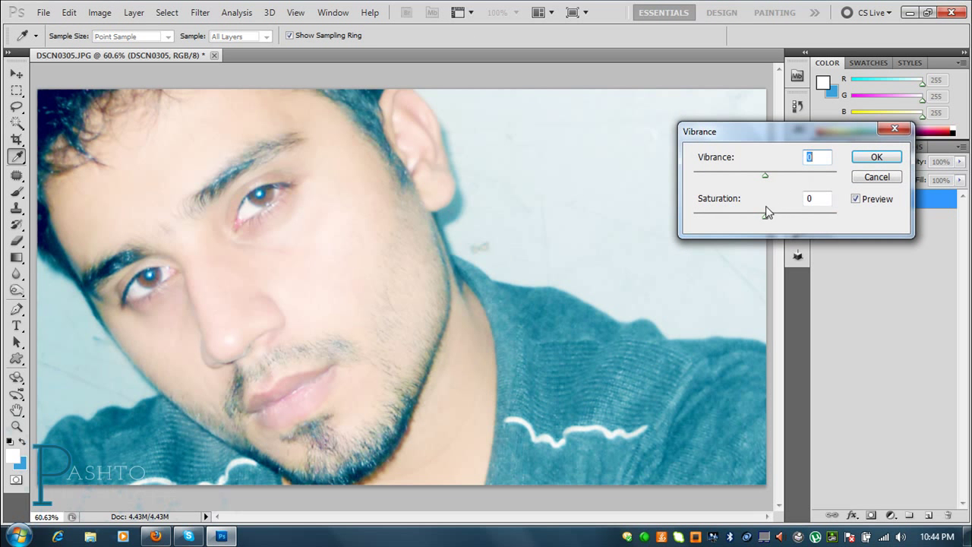
pyautogui.moveTo(765, 221); pyautogui.dragTo(673, 211)
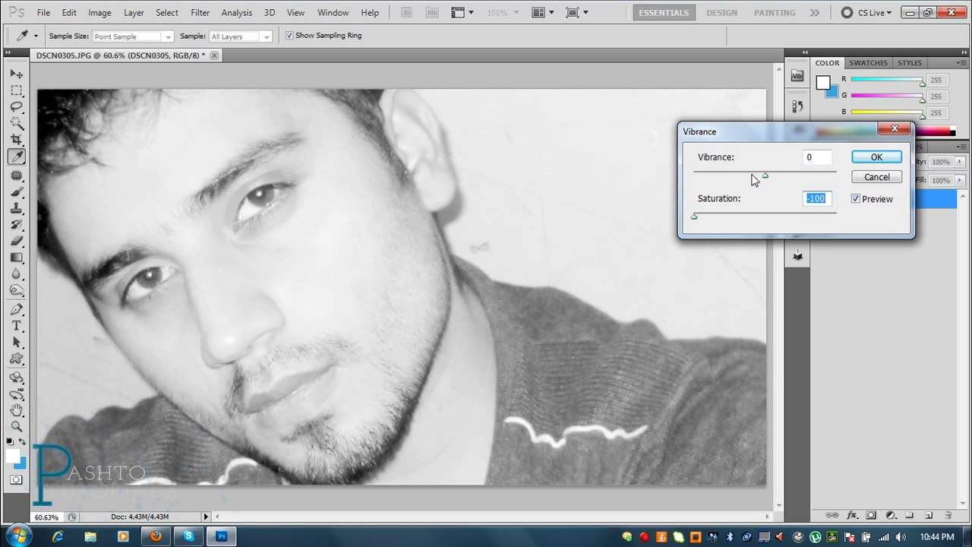
pyautogui.moveTo(765, 177)
pyautogui.mouseDown()
pyautogui.moveTo(836, 175)
pyautogui.moveTo(711, 185)
pyautogui.moveTo(849, 184)
pyautogui.mouseUp()
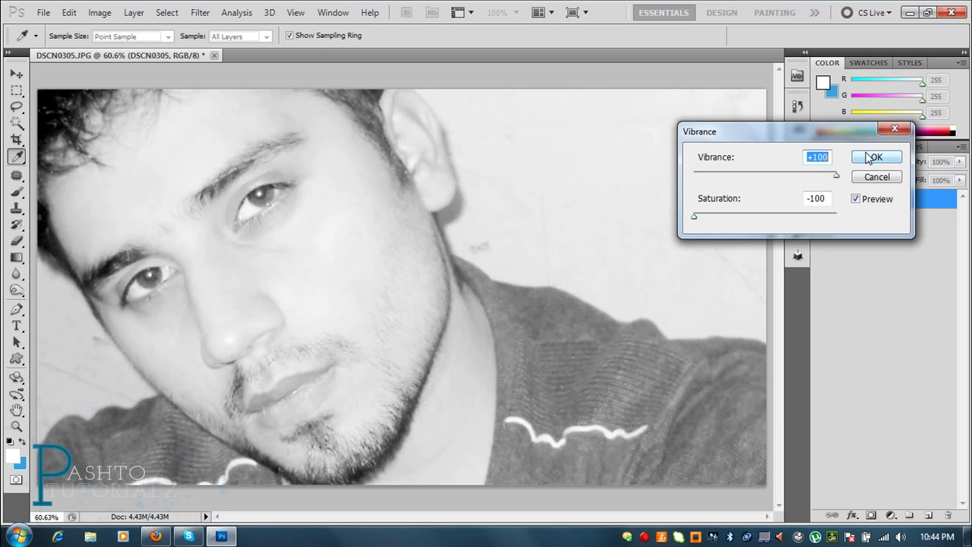
pyautogui.click(866, 160)
pyautogui.press('v')
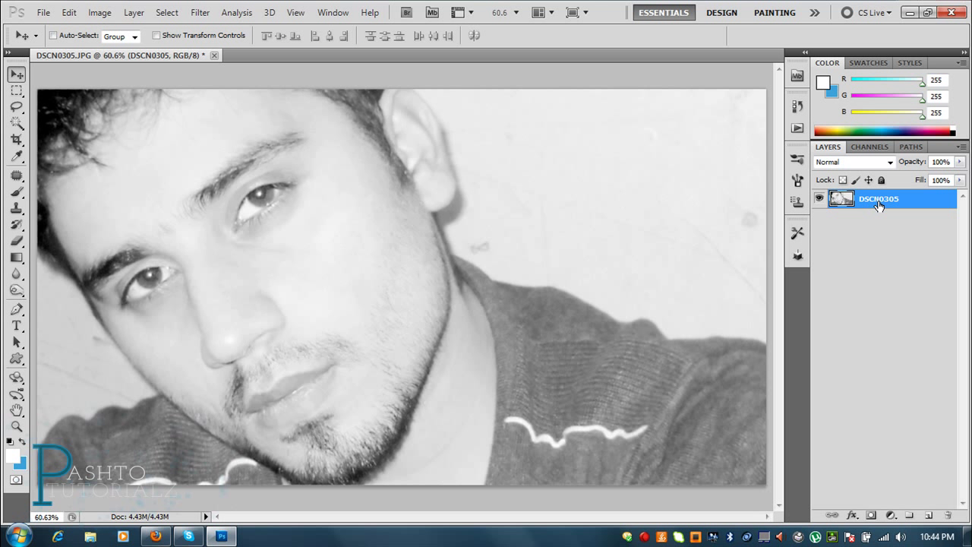
# Duplicate the grayscale DSCN0305 layer into a DSCN0305 copy layer.
pyautogui.rightClick(879, 203)
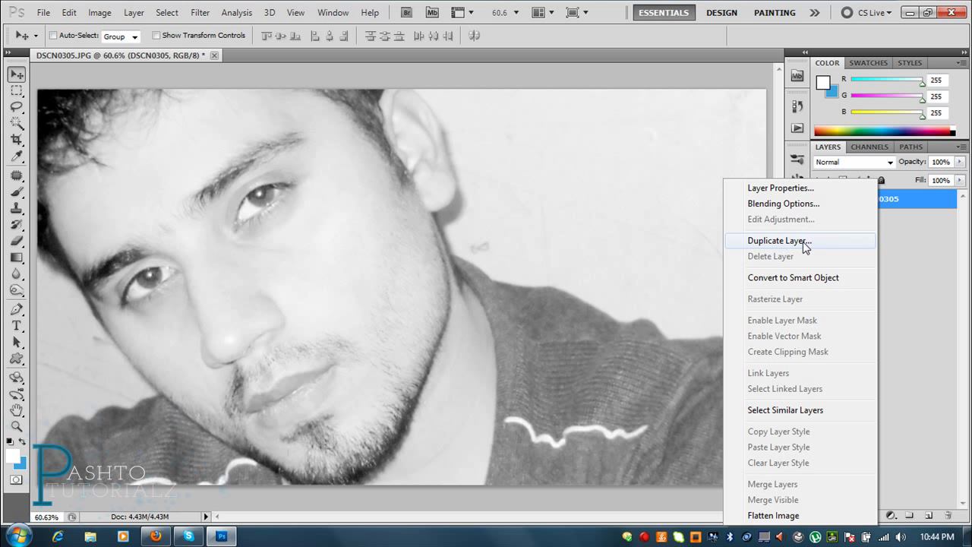
pyautogui.click(921, 201)
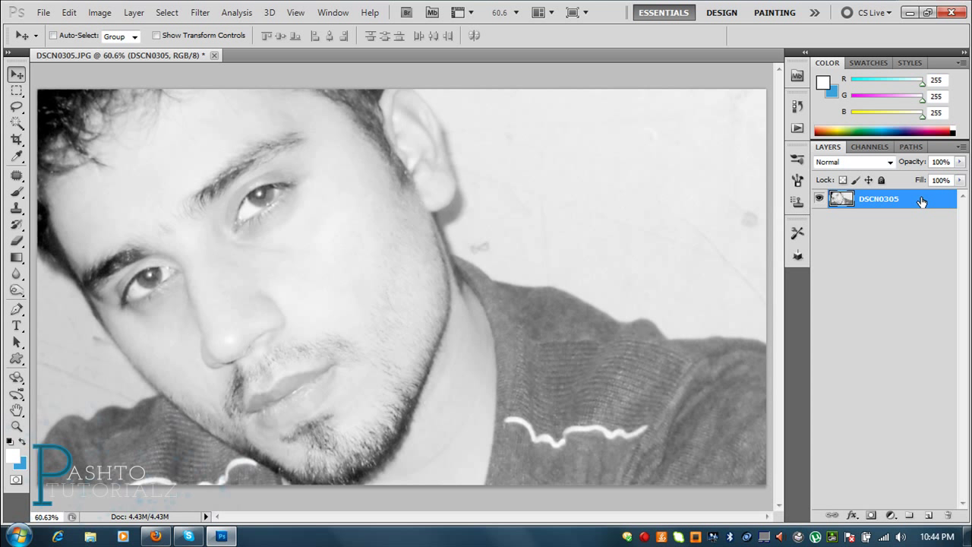
pyautogui.hotkey('ctrl', 'j')
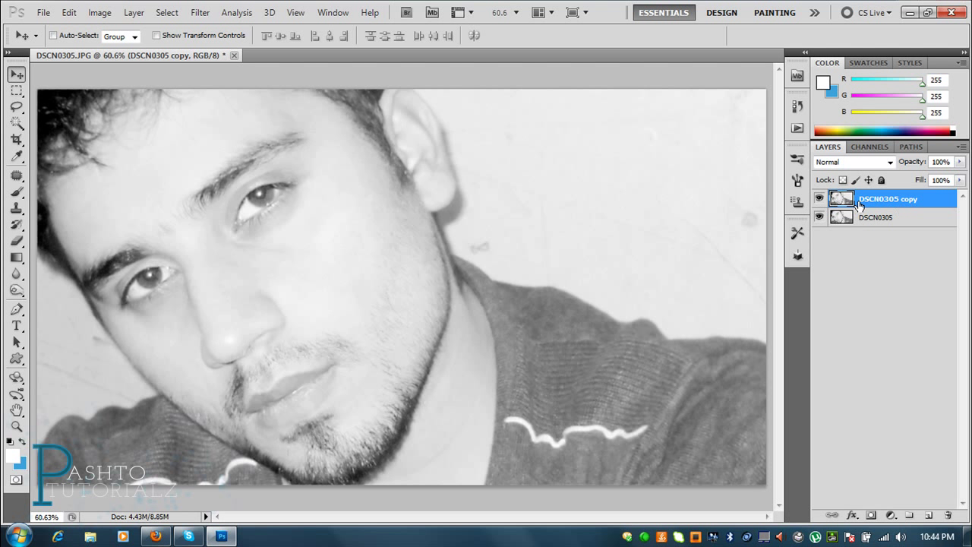
pyautogui.click(97, 15)
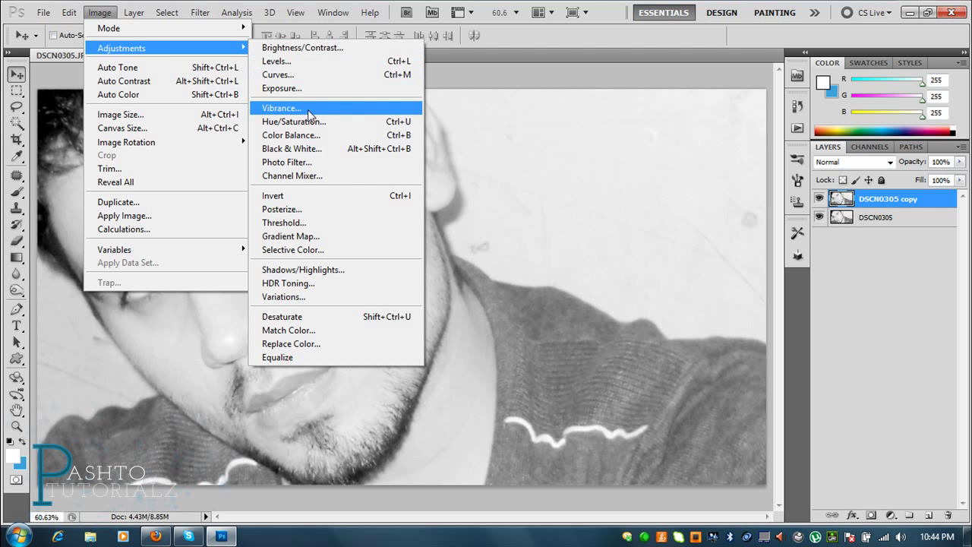
pyautogui.moveTo(121, 48)
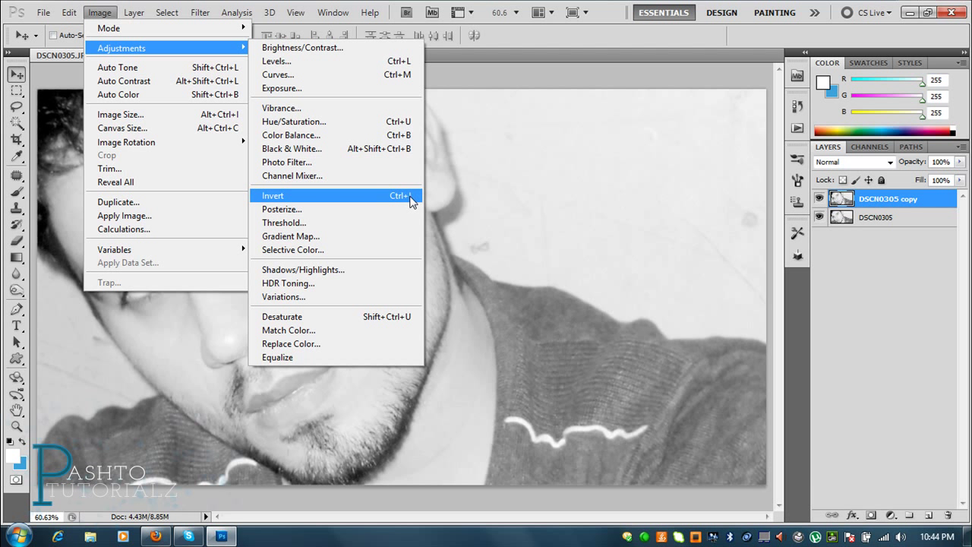
# Invert the DSCN0305 copy layer and set its blend mode to Color Dodge.
pyautogui.click(297, 201)
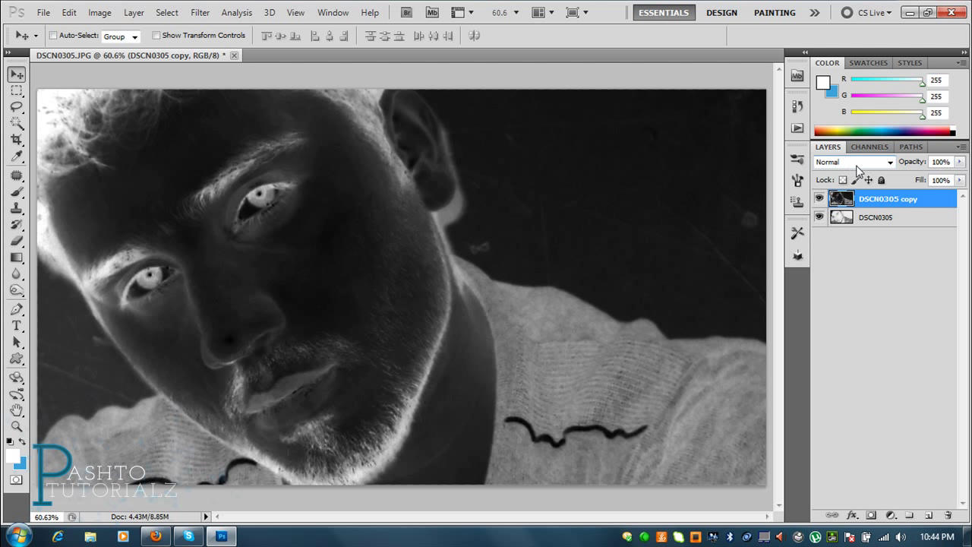
pyautogui.click(886, 164)
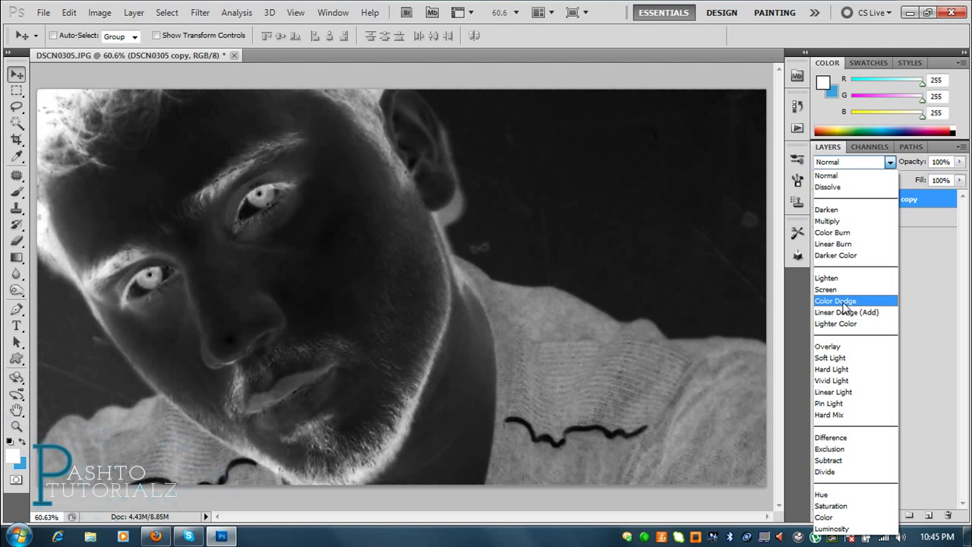
pyautogui.click(845, 303)
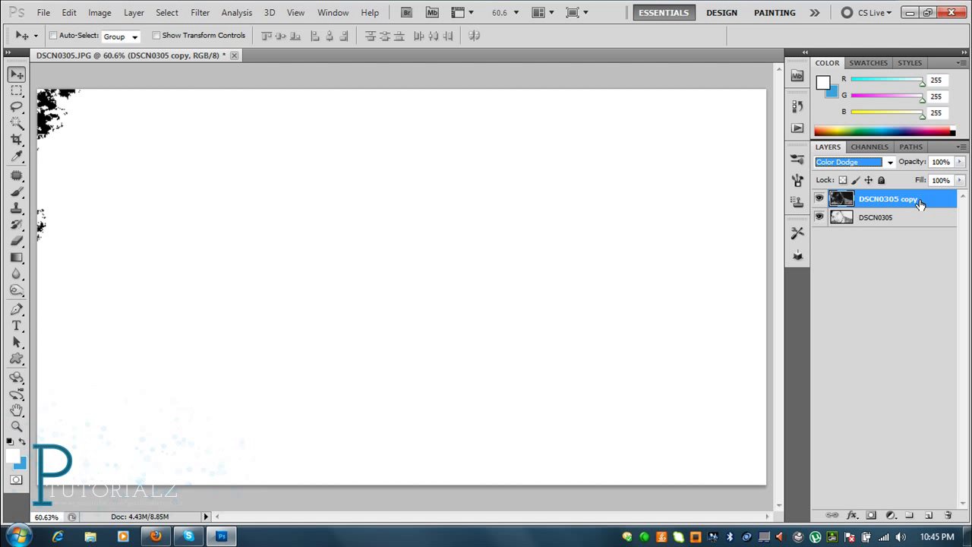
pyautogui.click(202, 13)
pyautogui.moveTo(228, 142)
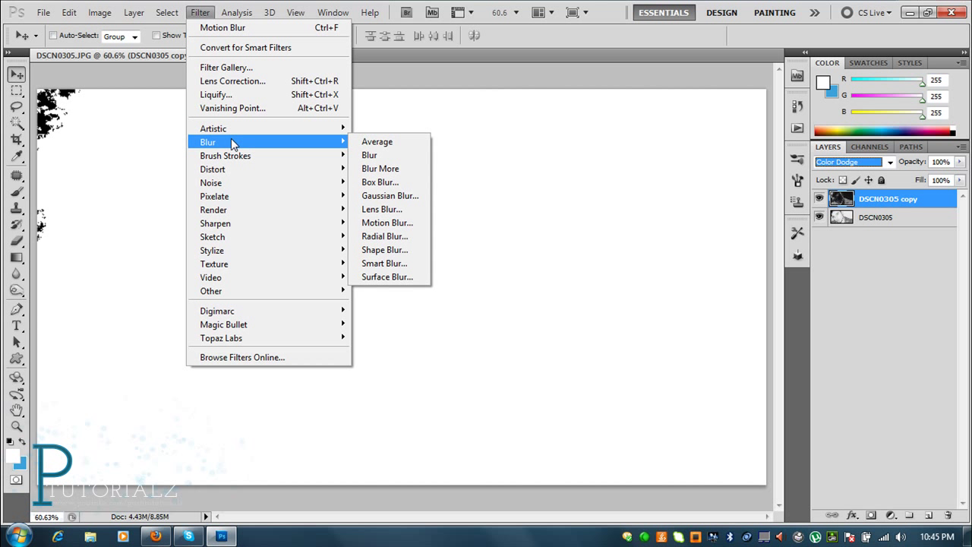
# Apply a Gaussian Blur with a 12-pixel radius to the DSCN0305 copy layer.
pyautogui.click(391, 196)
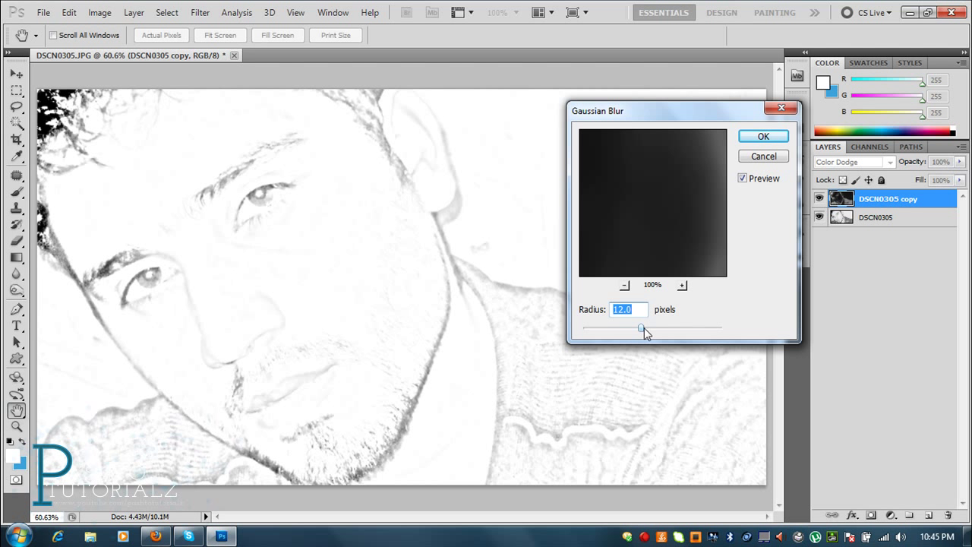
pyautogui.moveTo(650, 329)
pyautogui.mouseDown()
pyautogui.moveTo(638, 329)
pyautogui.moveTo(672, 329)
pyautogui.moveTo(664, 329)
pyautogui.mouseUp()
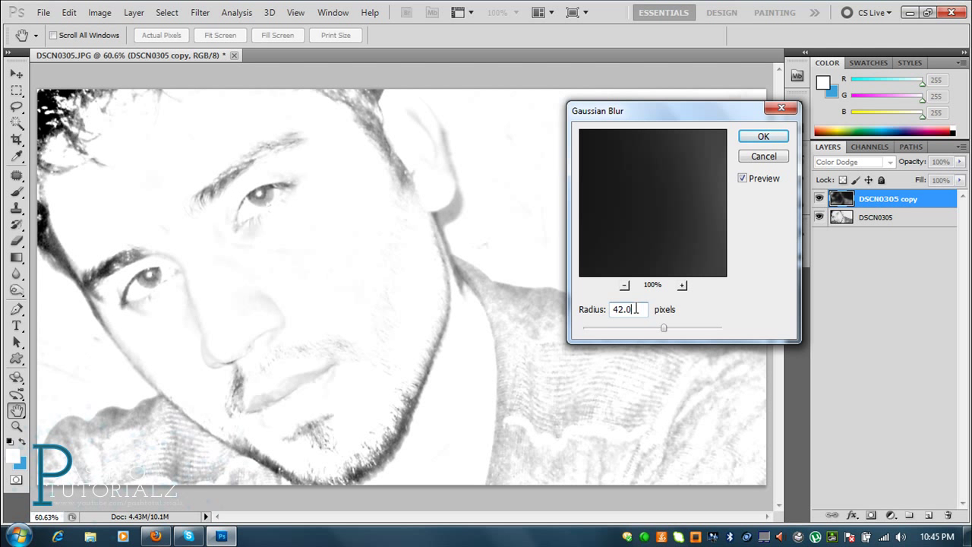
pyautogui.write('1')
pyautogui.write('2')
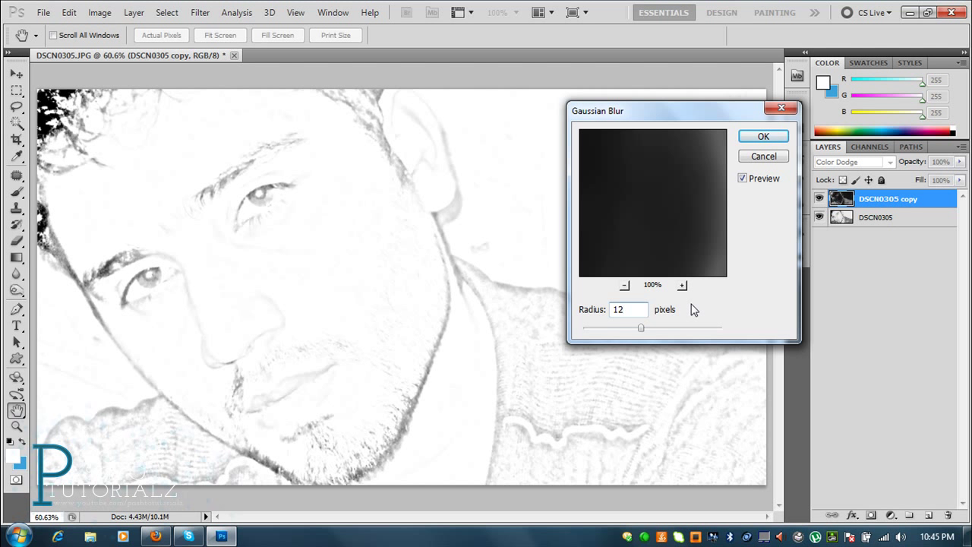
pyautogui.click(764, 136)
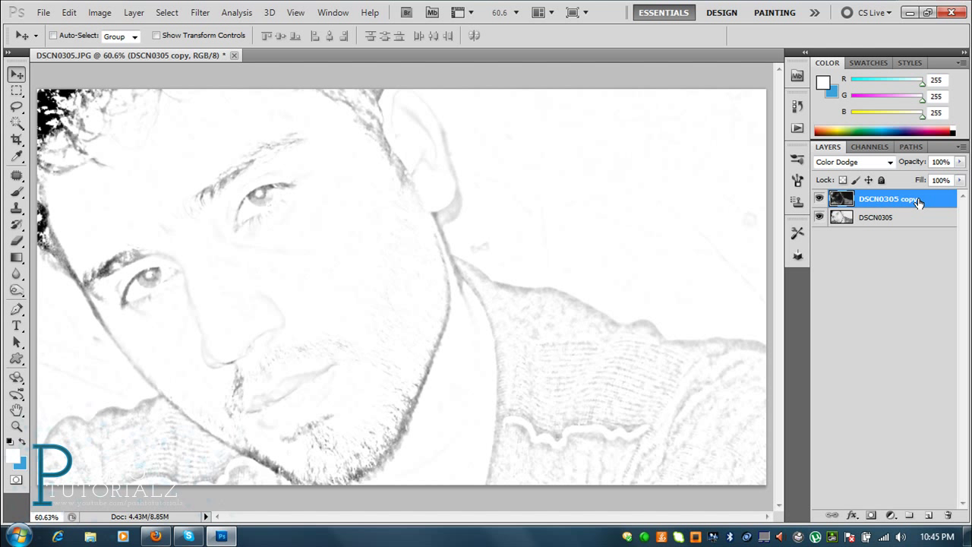
# Create a new Layer 1 and stamp the visible sketch onto it with Apply Image.
pyautogui.click(928, 515)
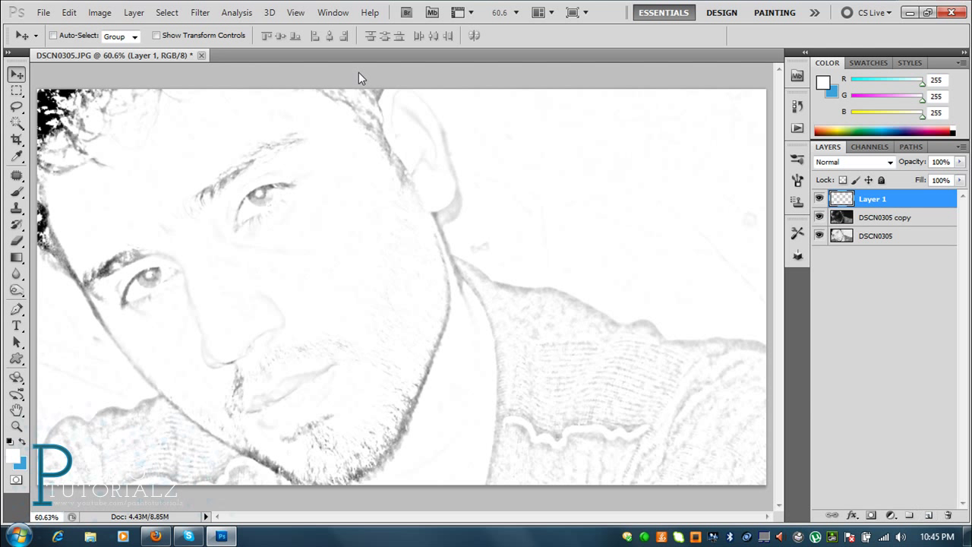
pyautogui.click(102, 13)
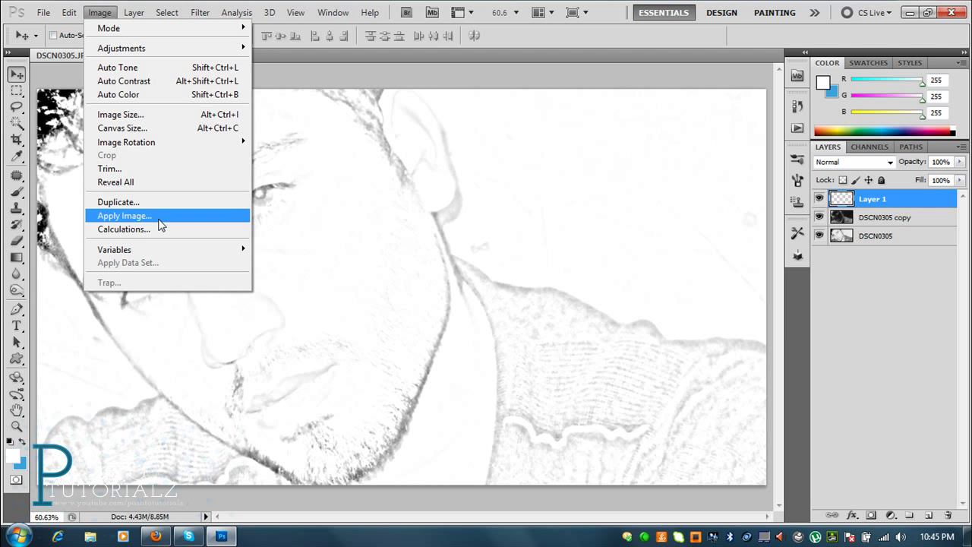
pyautogui.click(160, 220)
pyautogui.click(617, 146)
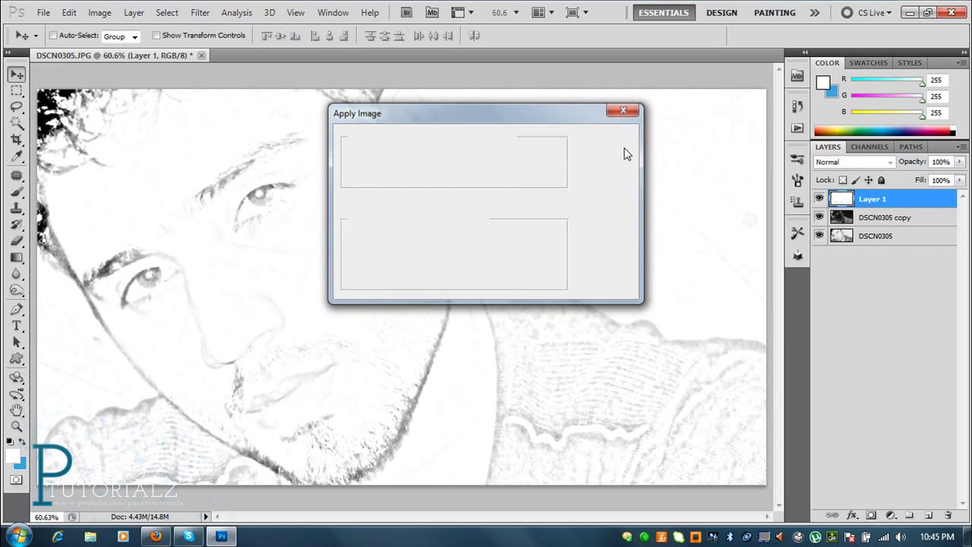
# Apply Levels to Layer 1 with black input 30 and midtones 0.90.
pyautogui.click(97, 16)
pyautogui.moveTo(121, 48)
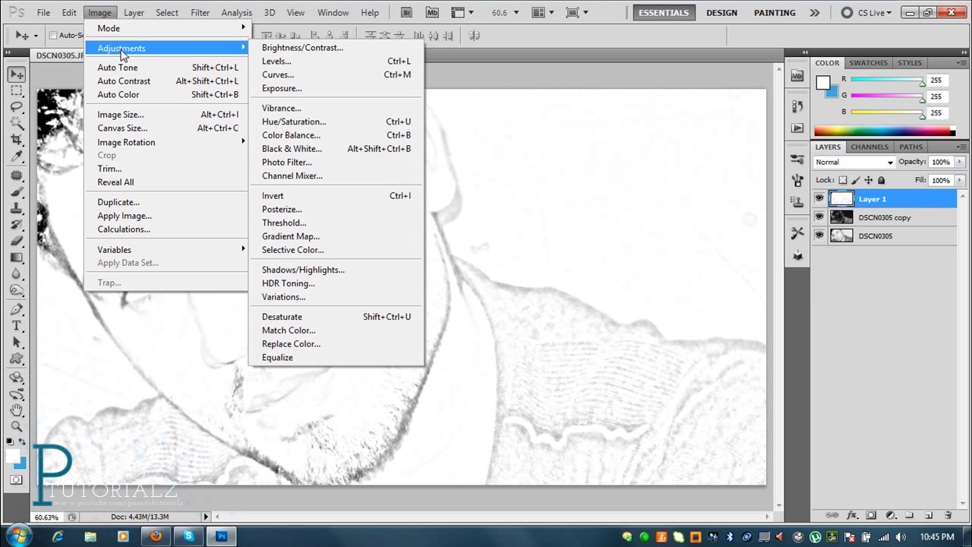
pyautogui.click(296, 62)
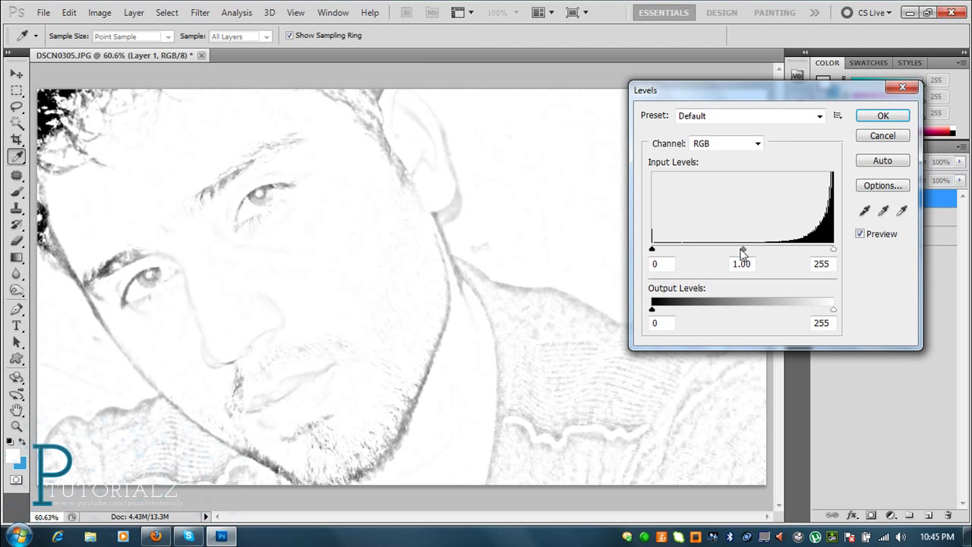
pyautogui.moveTo(743, 249)
pyautogui.mouseDown()
pyautogui.moveTo(767, 250)
pyautogui.moveTo(747, 278)
pyautogui.mouseUp()
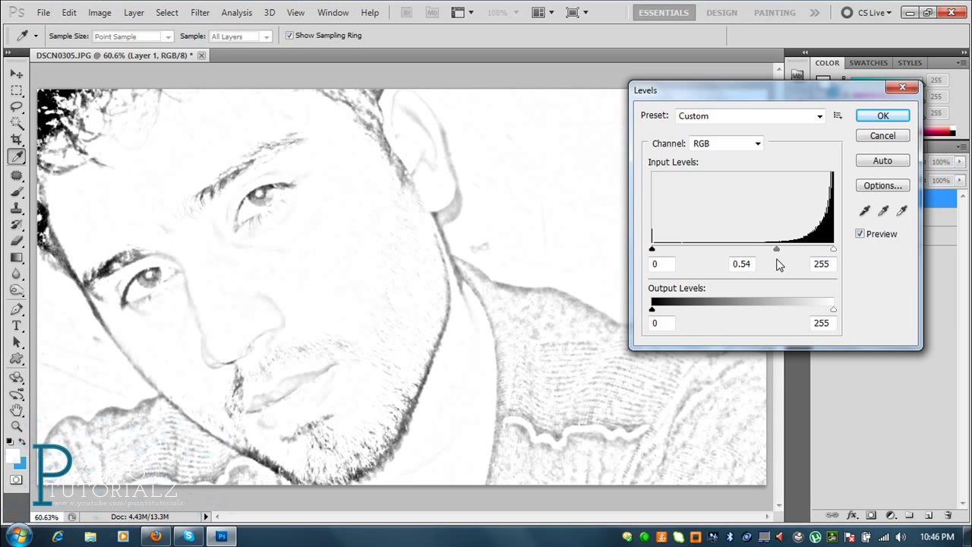
pyautogui.moveTo(746, 250); pyautogui.dragTo(749, 257)
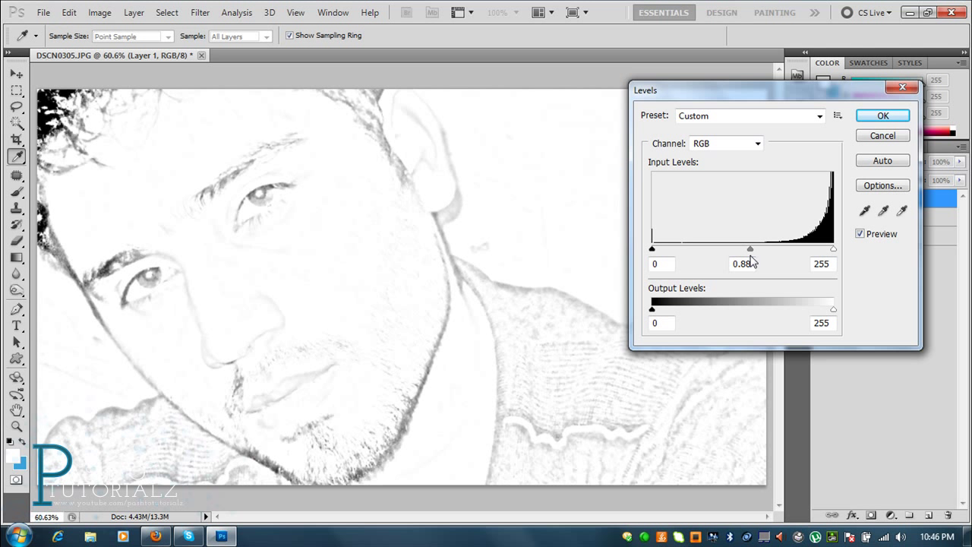
pyautogui.click(749, 262)
pyautogui.moveTo(652, 250); pyautogui.dragTo(676, 256)
pyautogui.click(673, 251)
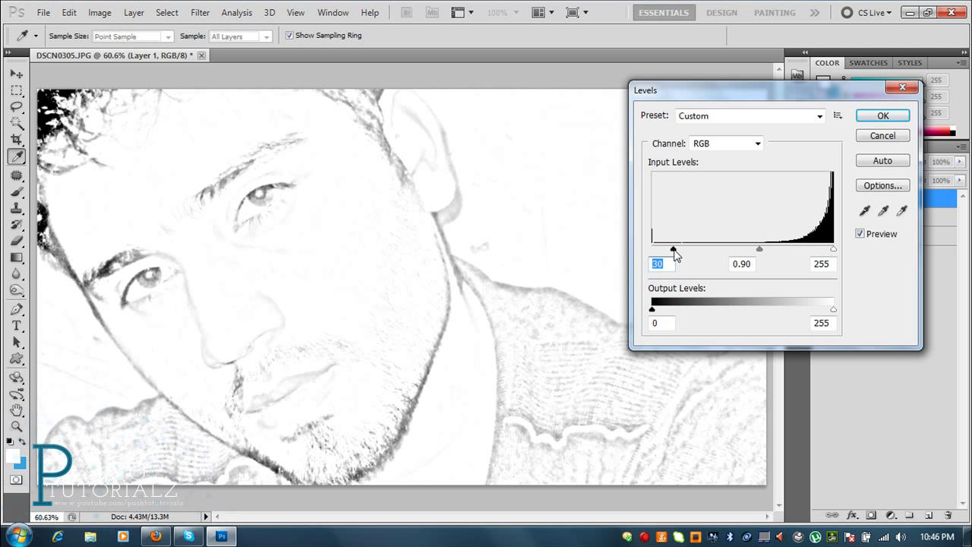
pyautogui.click(881, 116)
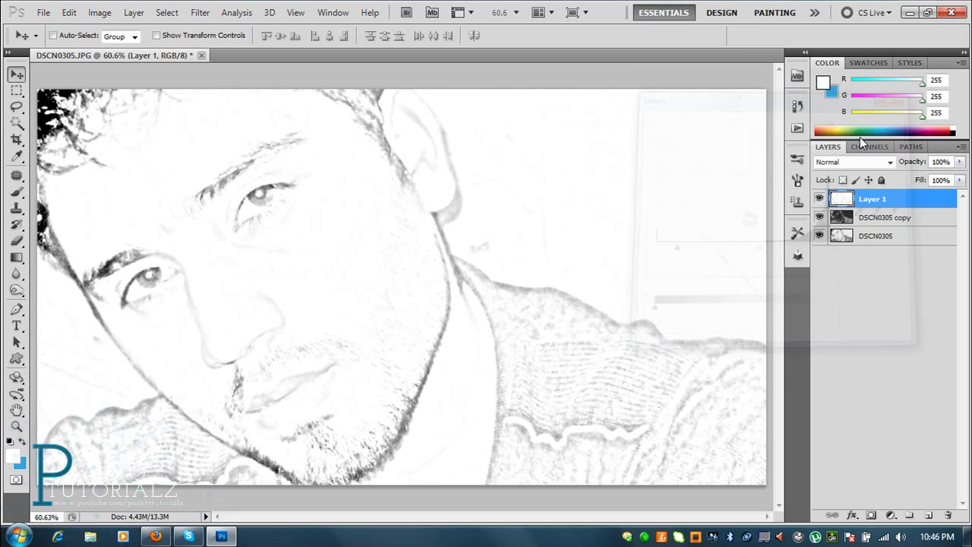
pyautogui.click(92, 15)
pyautogui.moveTo(122, 47)
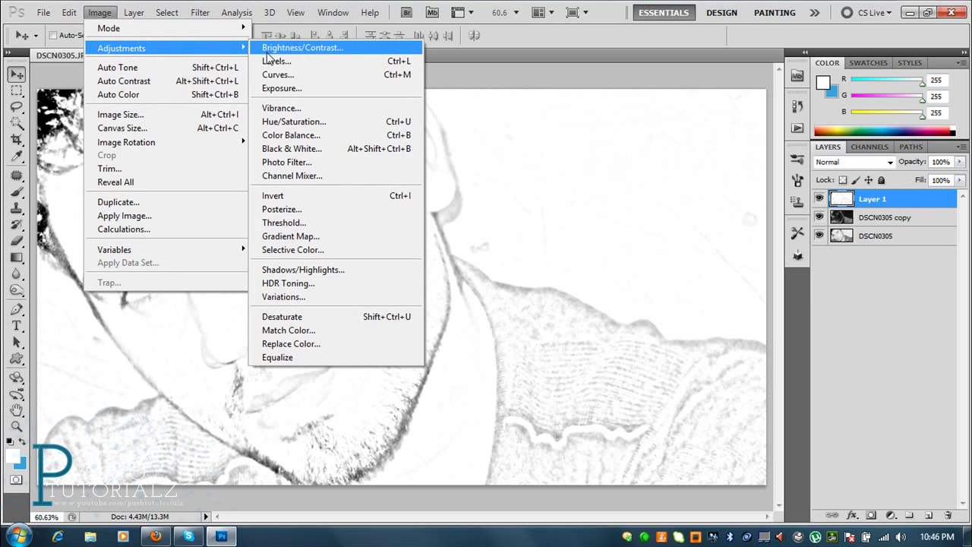
# Set Layer 1's Brightness/Contrast to brightness -5 and contrast -50.
pyautogui.click(280, 48)
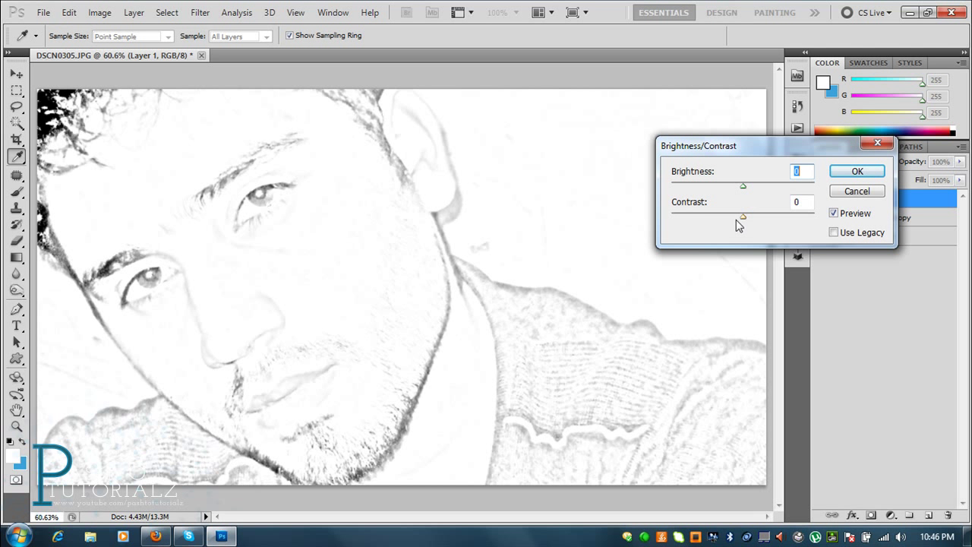
pyautogui.moveTo(743, 217)
pyautogui.mouseDown()
pyautogui.moveTo(677, 217)
pyautogui.moveTo(663, 228)
pyautogui.mouseUp()
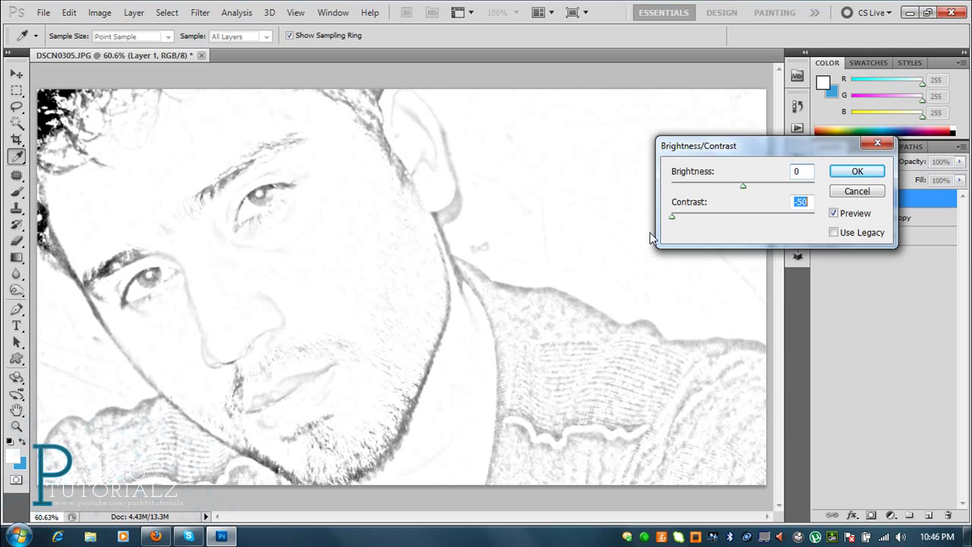
pyautogui.moveTo(746, 185); pyautogui.dragTo(741, 196)
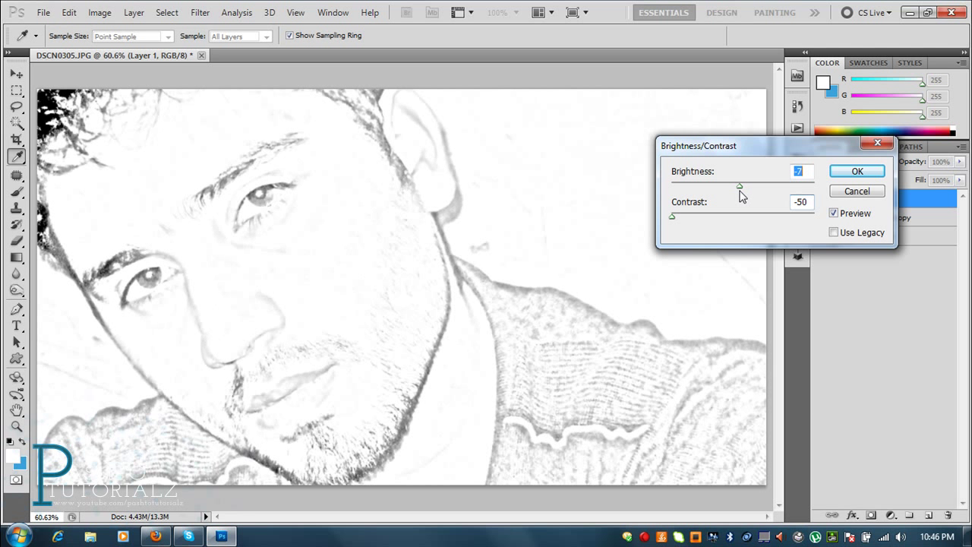
pyautogui.moveTo(742, 196); pyautogui.dragTo(745, 192)
pyautogui.moveTo(769, 176); pyautogui.dragTo(766, 176)
pyautogui.click(850, 174)
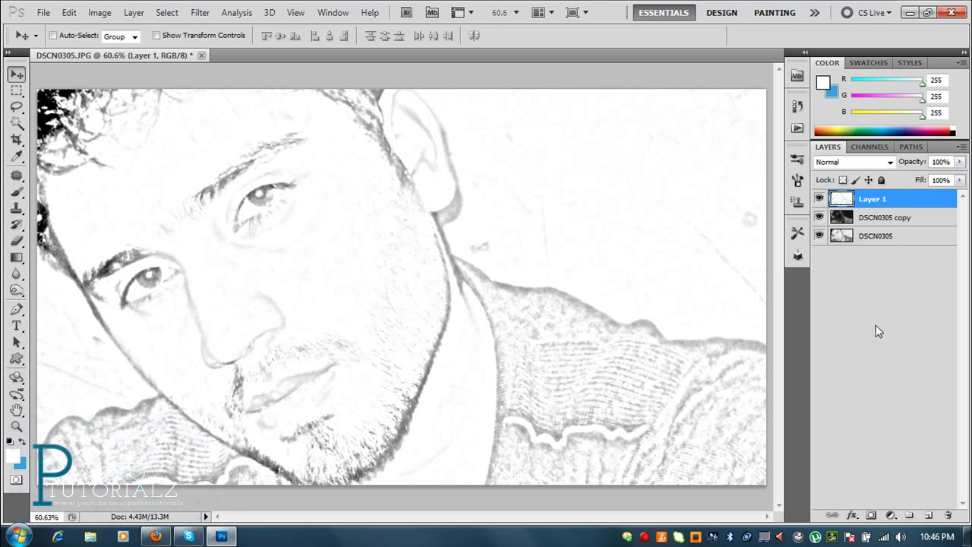
# Add a new top Layer 2 and fill it with light grey #e3e3e3.
pyautogui.click(929, 516)
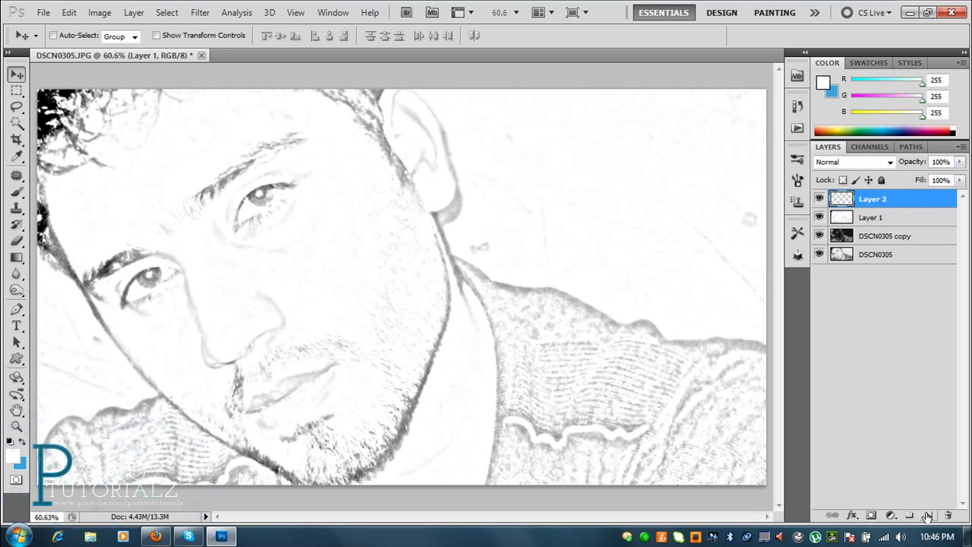
pyautogui.click(69, 13)
pyautogui.click(104, 219)
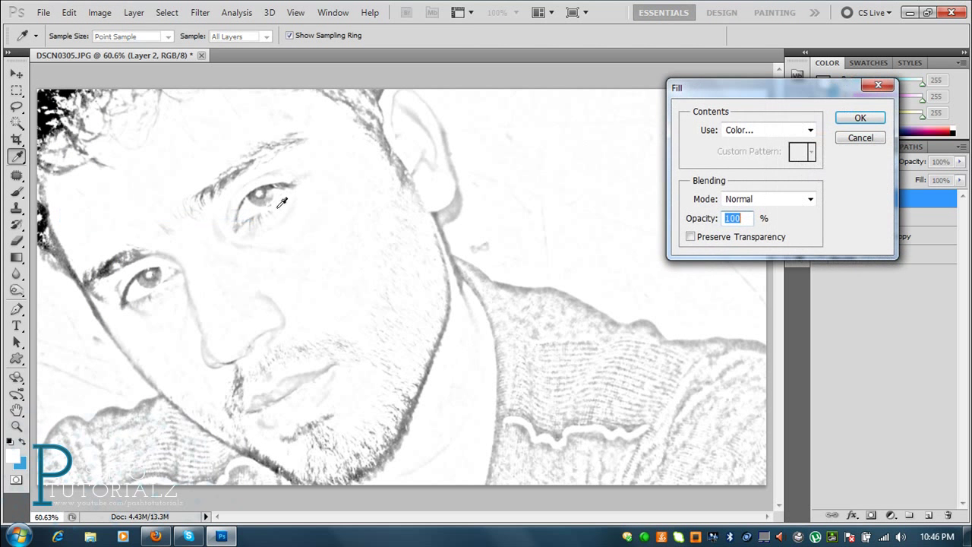
pyautogui.click(778, 132)
pyautogui.click(749, 168)
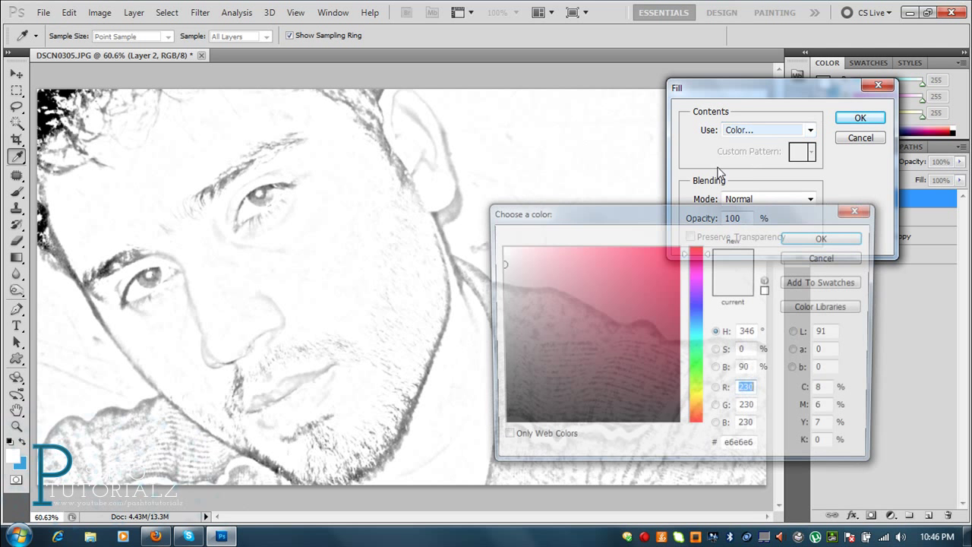
pyautogui.moveTo(499, 264)
pyautogui.mouseDown()
pyautogui.moveTo(490, 244)
pyautogui.moveTo(496, 340)
pyautogui.moveTo(490, 257)
pyautogui.moveTo(486, 265)
pyautogui.mouseUp()
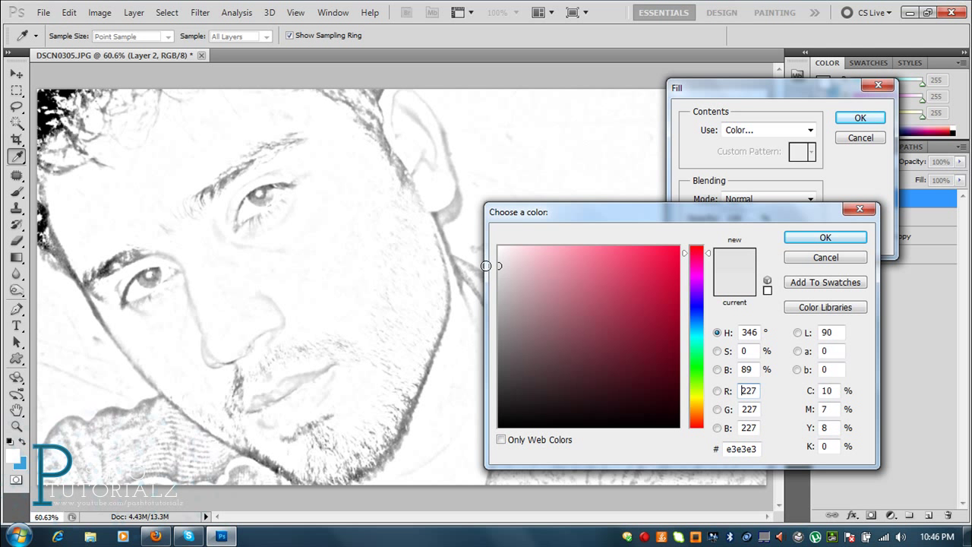
pyautogui.click(803, 239)
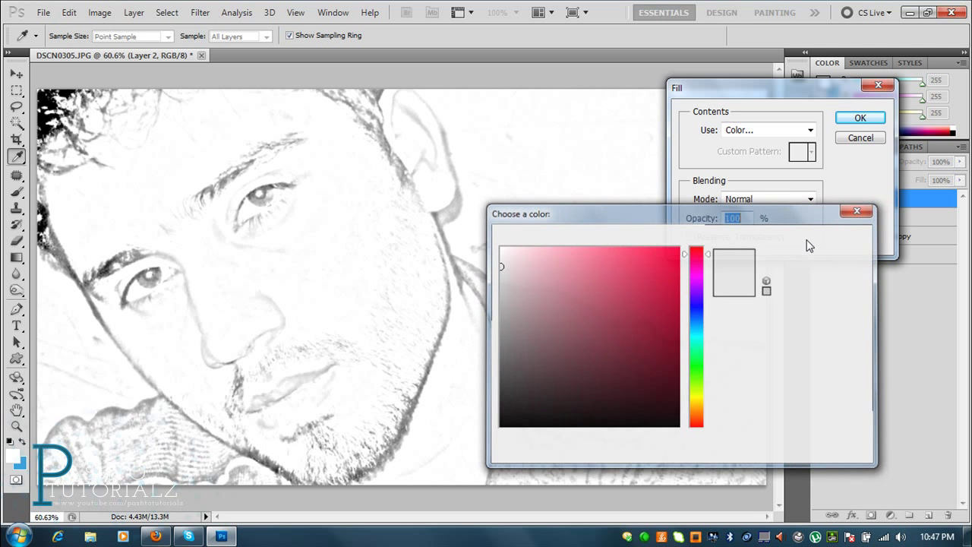
pyautogui.click(860, 118)
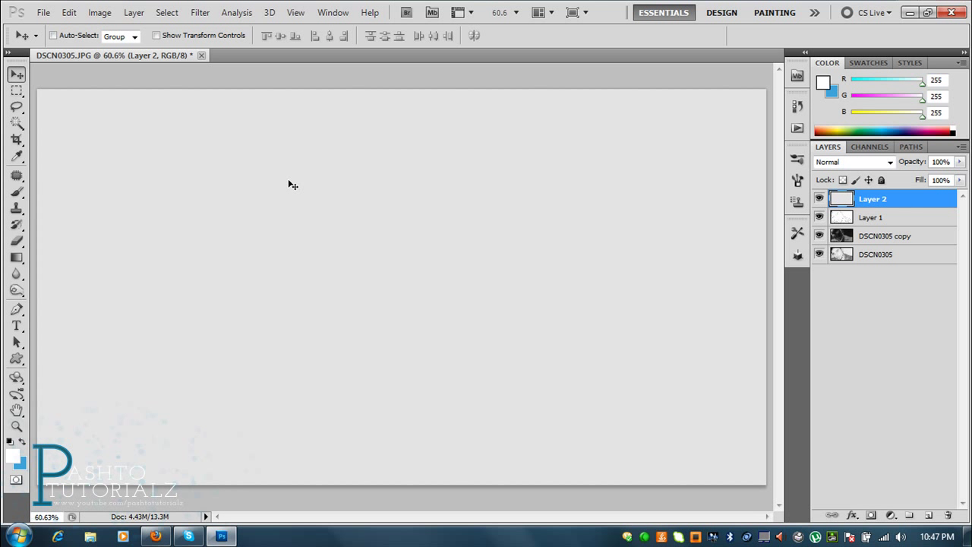
pyautogui.click(202, 13)
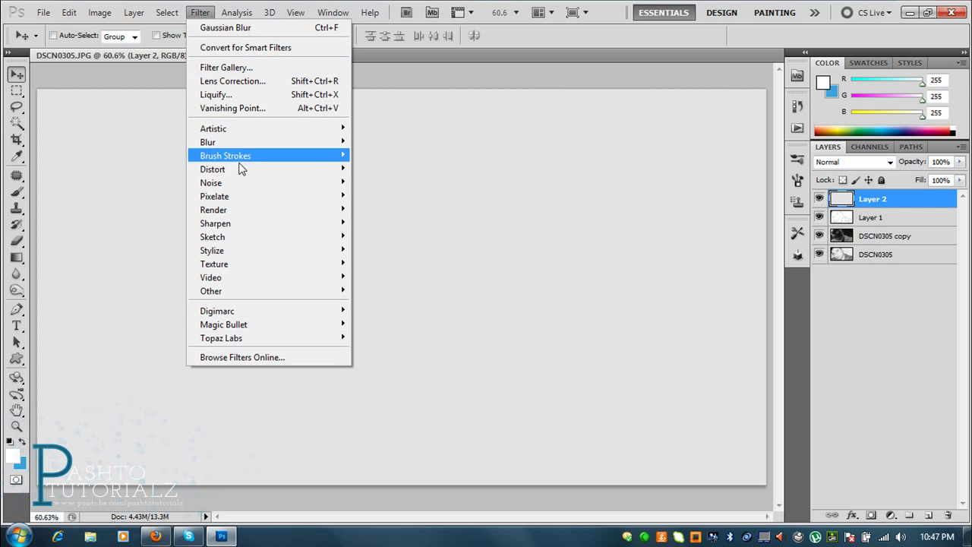
pyautogui.moveTo(228, 182)
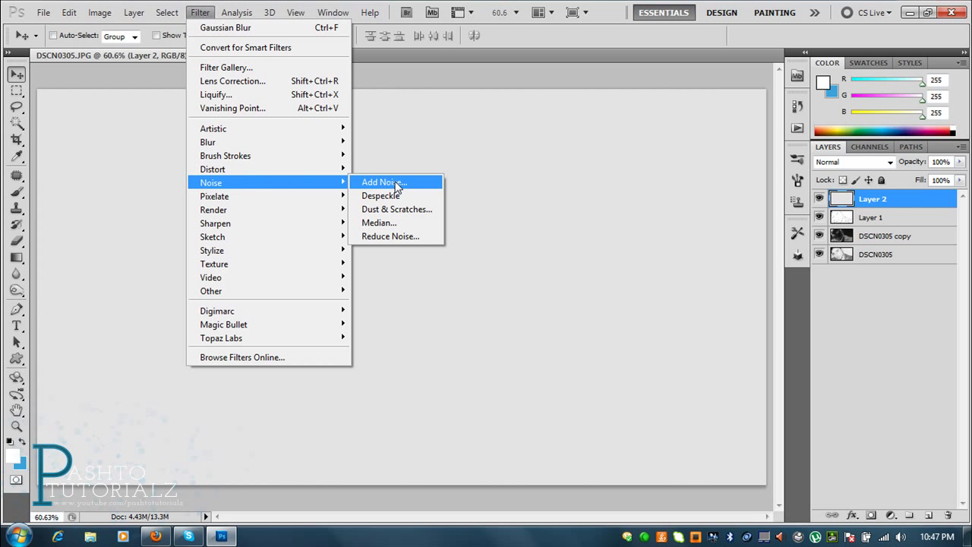
# Add 10% Uniform noise to the grey Layer 2.
pyautogui.click(394, 187)
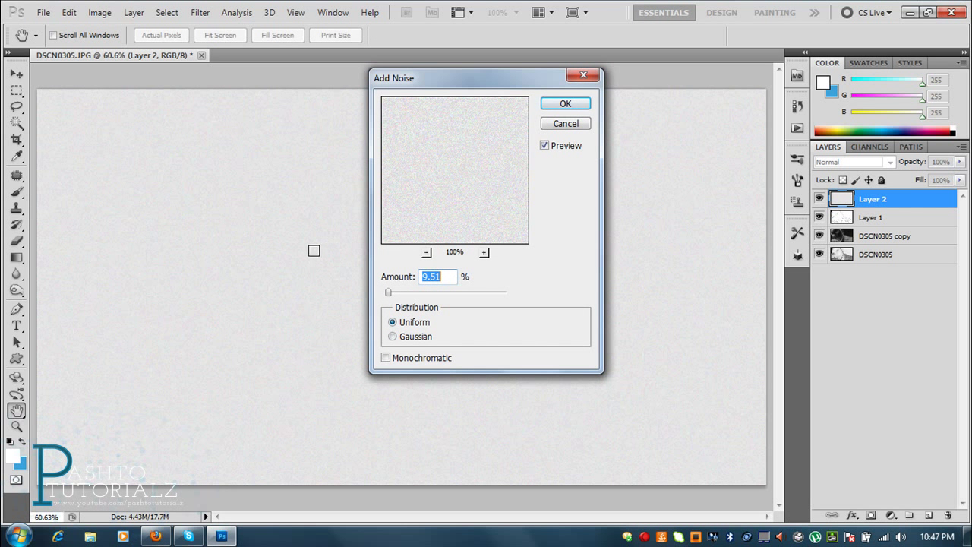
pyautogui.moveTo(448, 276); pyautogui.dragTo(424, 277)
pyautogui.write('10')
pyautogui.click(565, 104)
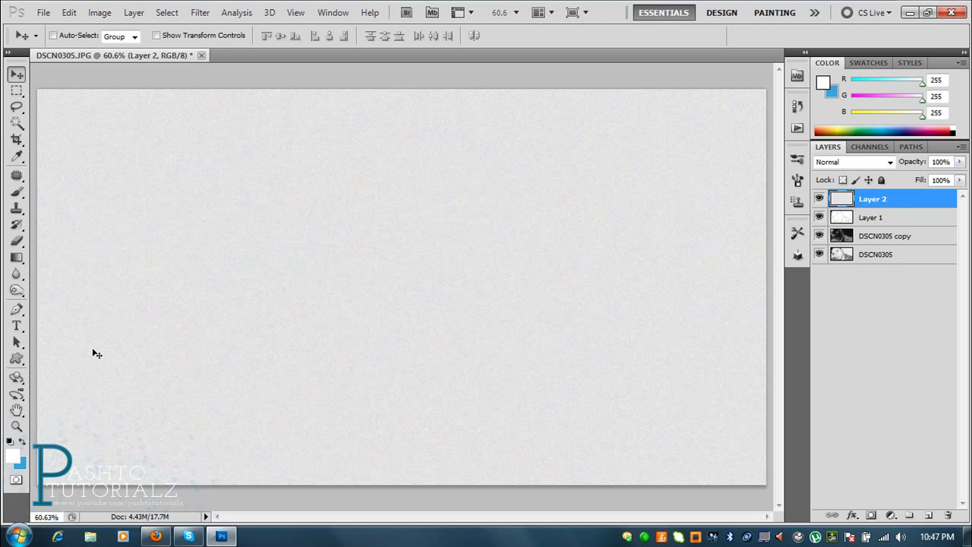
pyautogui.click(200, 12)
pyautogui.moveTo(208, 142)
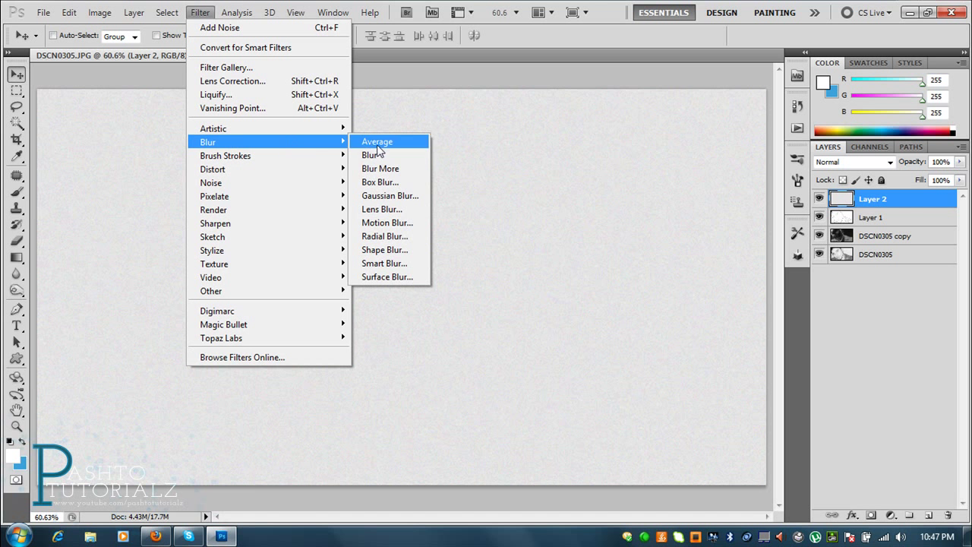
# Apply a Motion Blur at 43° angle and 50-pixel distance to Layer 2's texture.
pyautogui.click(389, 223)
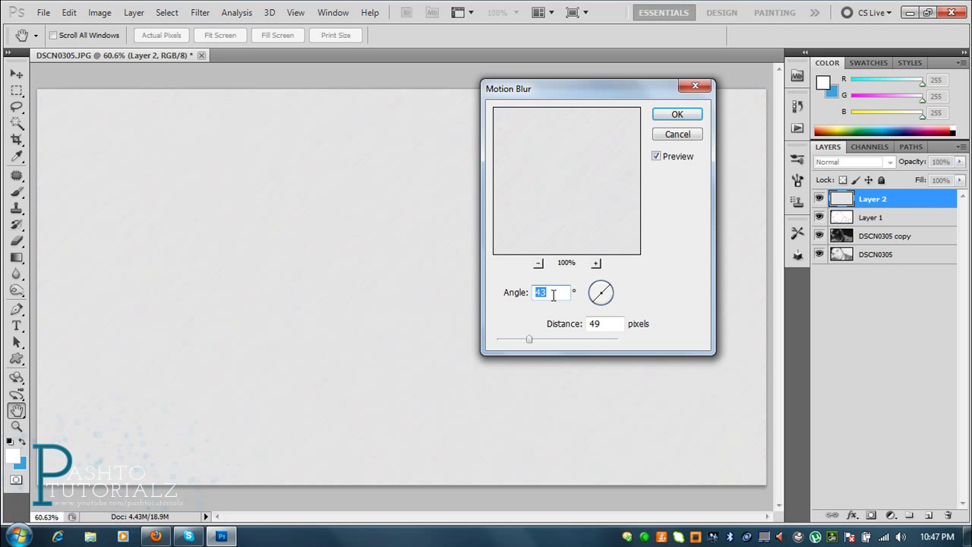
pyautogui.doubleClick(598, 323)
pyautogui.write('50')
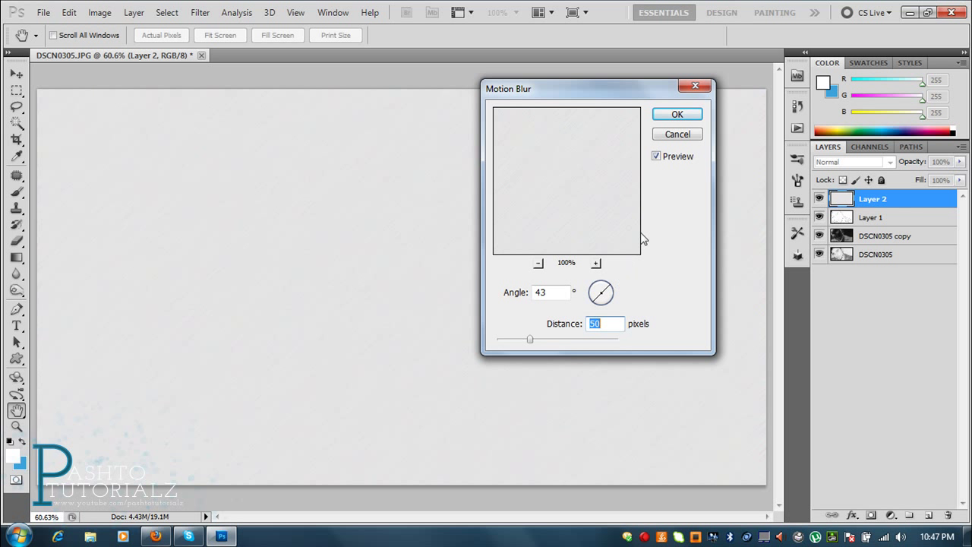
pyautogui.click(677, 114)
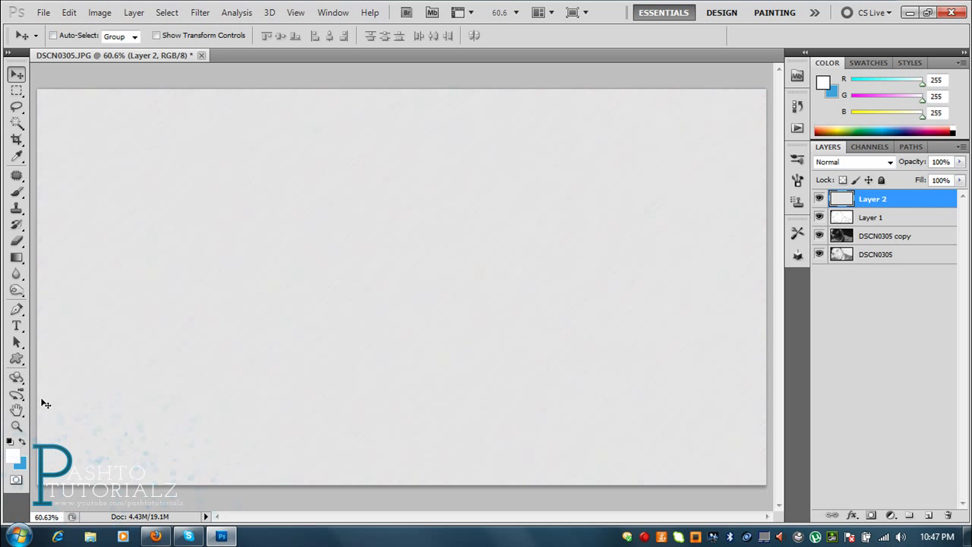
# Zoom in to inspect the blur streaks, then fit the image back on screen.
pyautogui.click(16, 428)
pyautogui.click(253, 247)
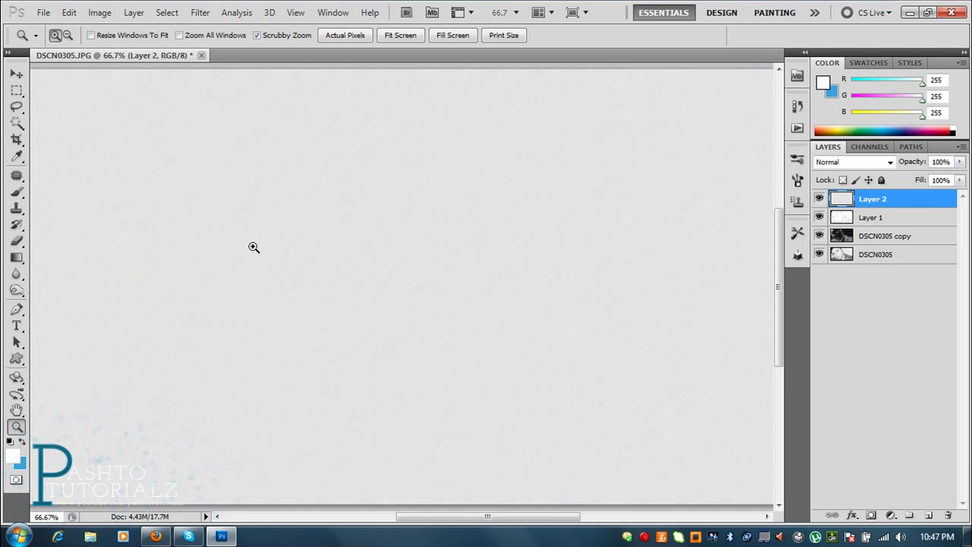
pyautogui.click(254, 247)
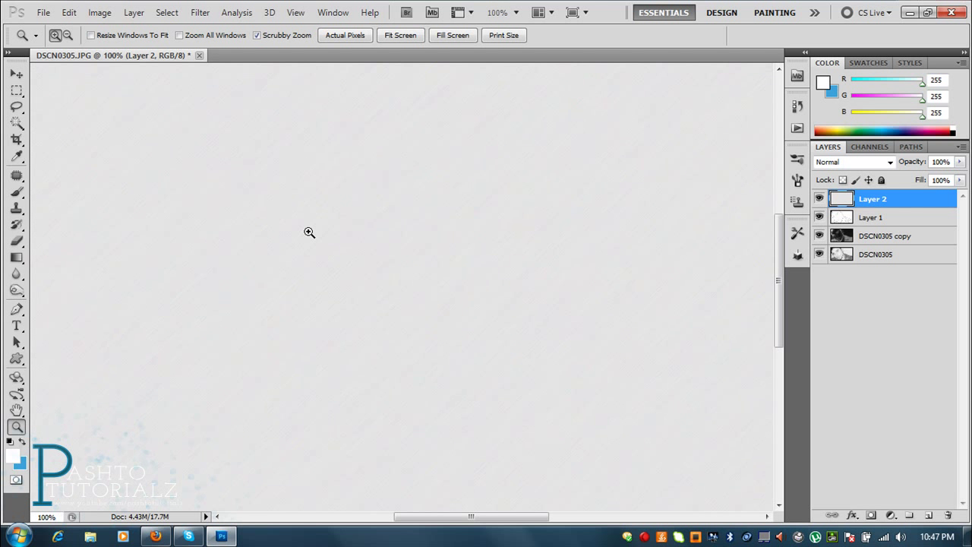
pyautogui.rightClick(324, 226)
pyautogui.click(357, 235)
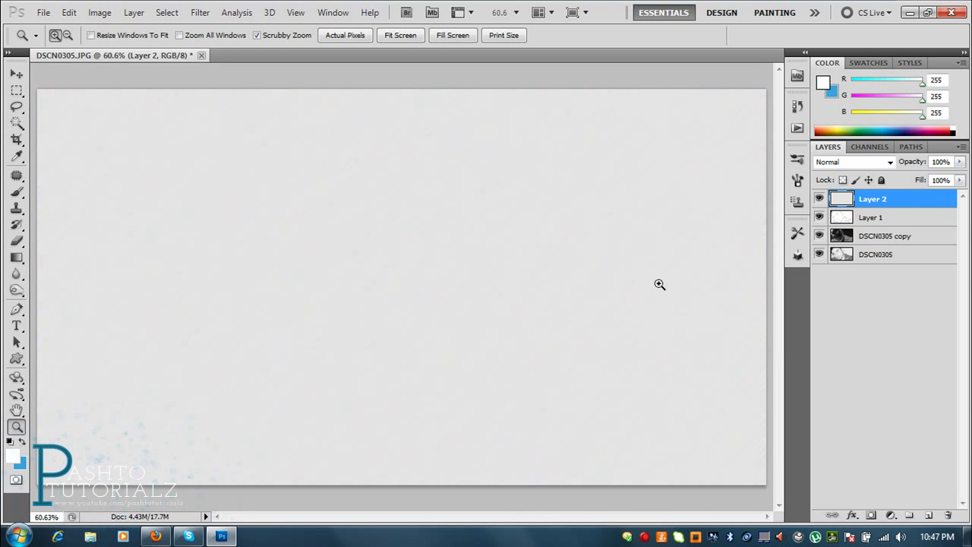
pyautogui.click(852, 161)
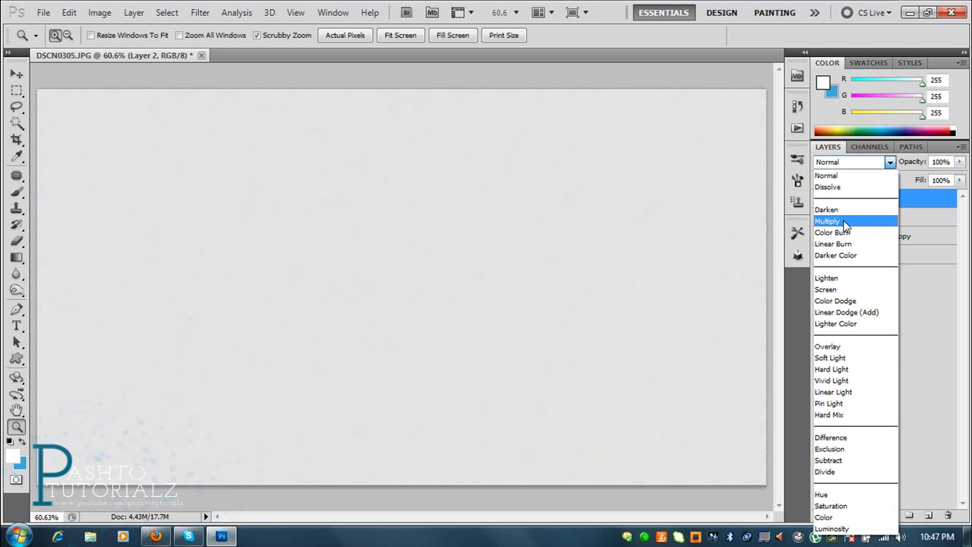
# Set Layer 2 to Multiply, check the eye up close, then fit the portrait on screen.
pyautogui.click(845, 222)
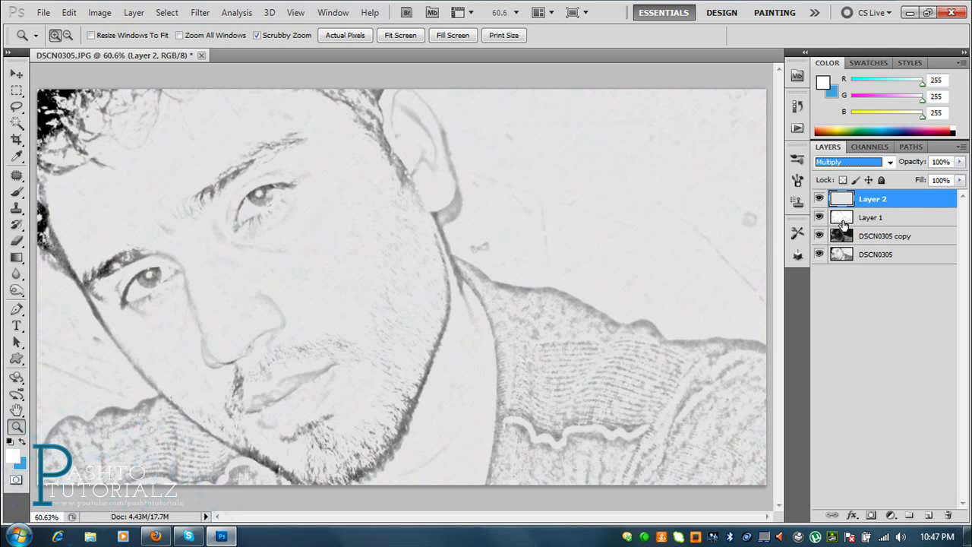
pyautogui.click(249, 268)
pyautogui.click(249, 269)
pyautogui.click(249, 268)
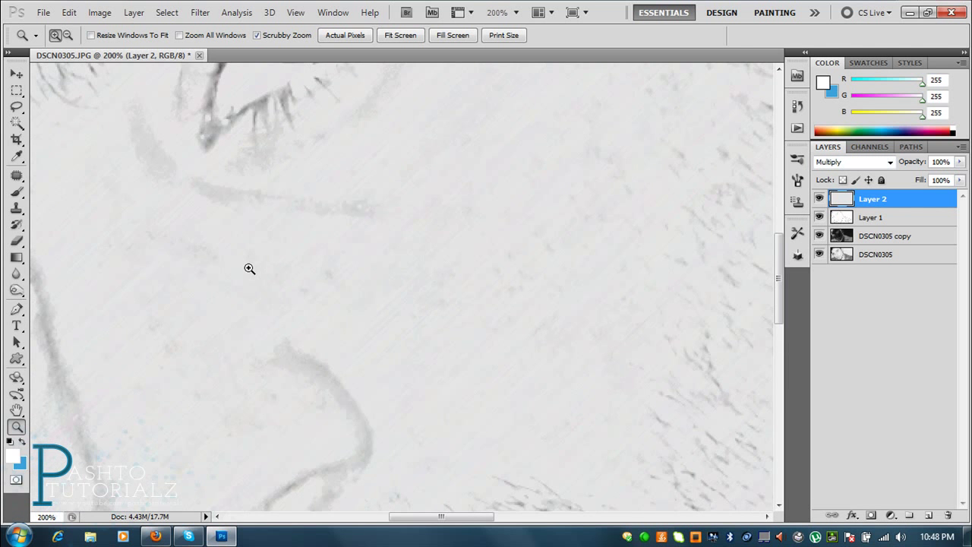
pyautogui.scroll(3, 249, 268)
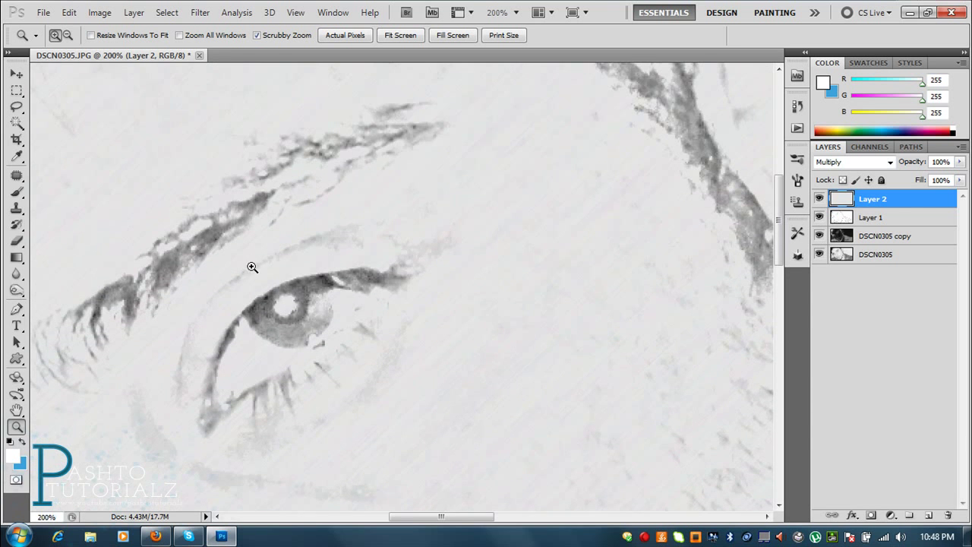
pyautogui.scroll(1, 341, 212)
pyautogui.rightClick(340, 211)
pyautogui.click(364, 220)
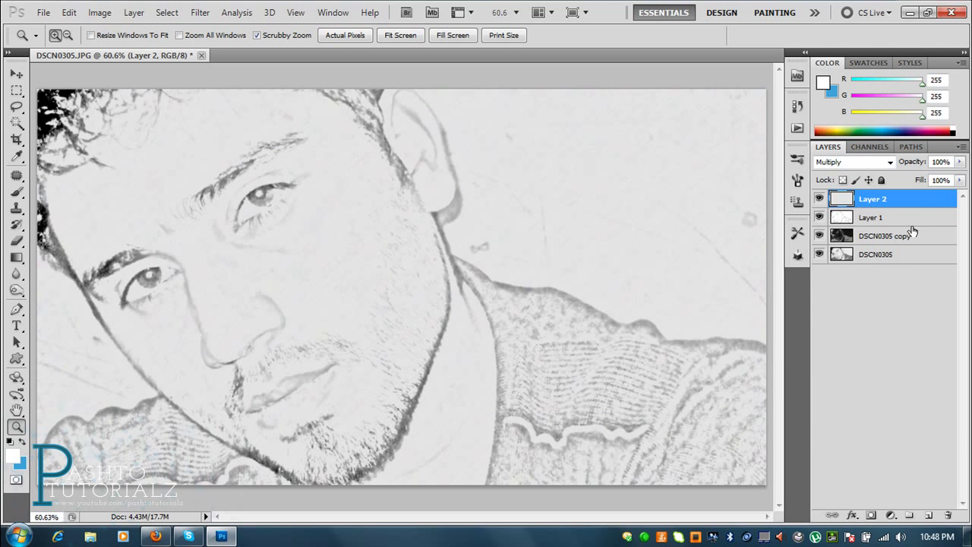
# Add Layer 3 and stamp the visible sketch into it with Apply Image.
pyautogui.click(927, 516)
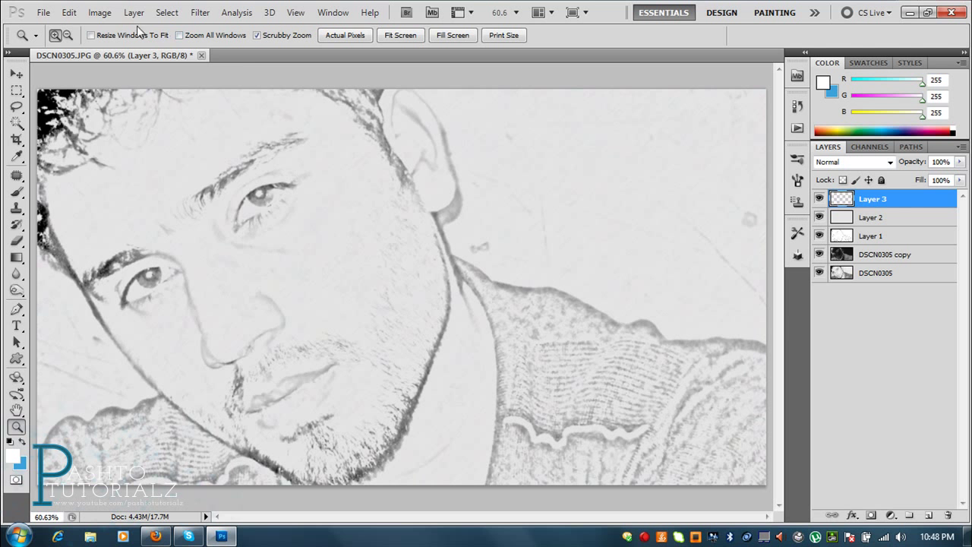
pyautogui.click(100, 13)
pyautogui.click(167, 217)
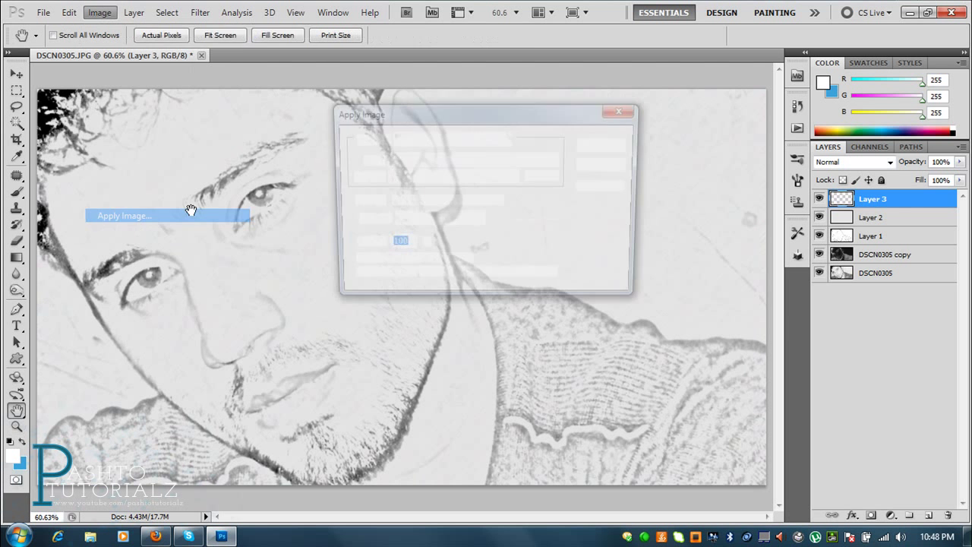
pyautogui.click(607, 145)
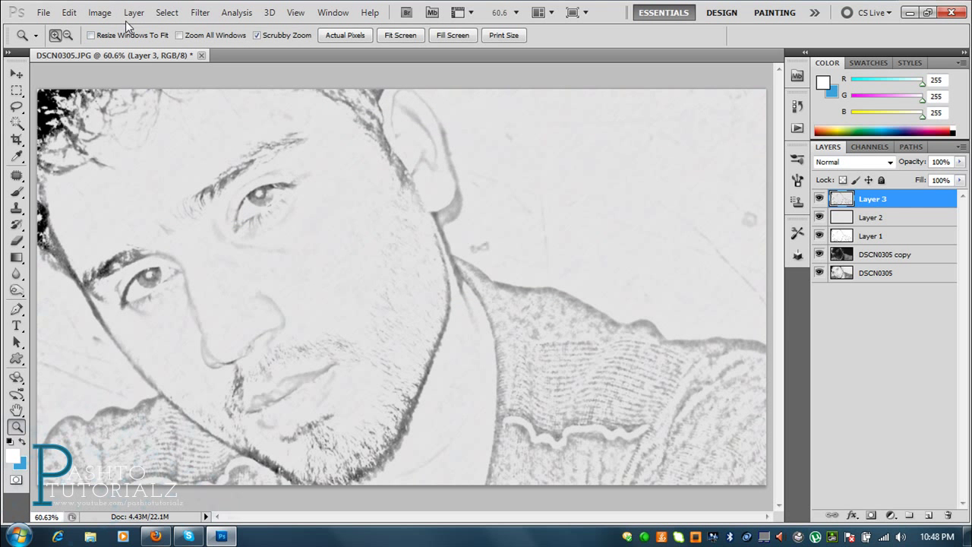
pyautogui.click(99, 13)
pyautogui.moveTo(121, 48)
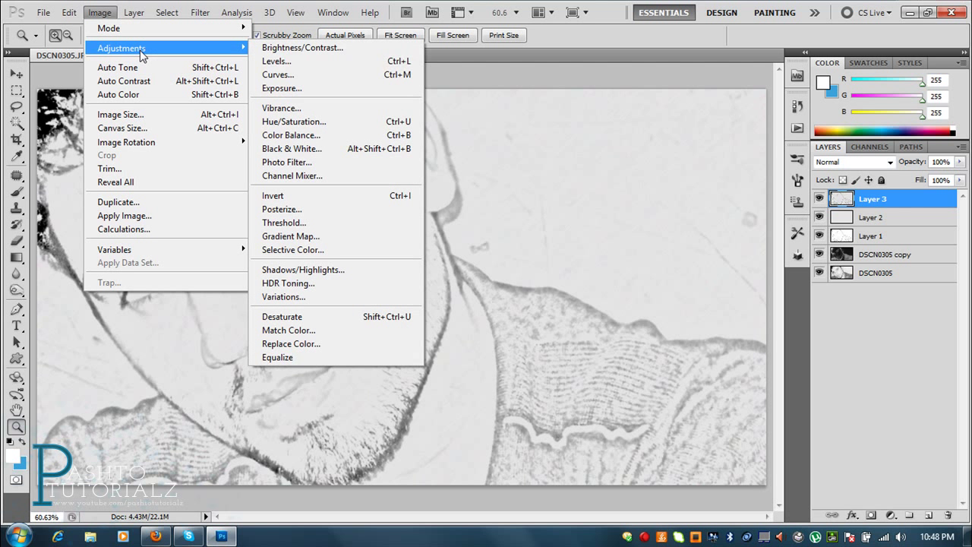
# Raise Layer 3's Brightness to 27 and Contrast to 20.
pyautogui.click(293, 48)
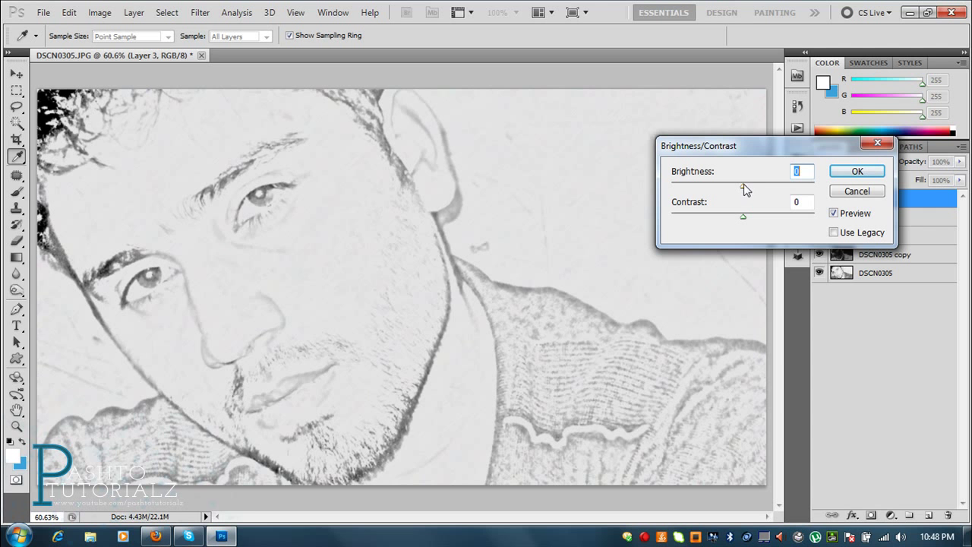
pyautogui.moveTo(743, 185); pyautogui.dragTo(754, 185)
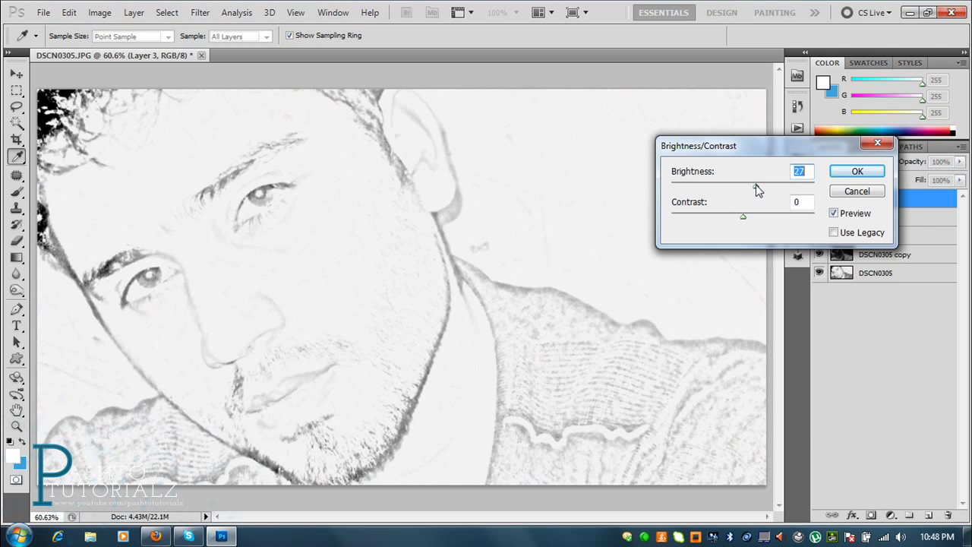
pyautogui.moveTo(743, 217); pyautogui.dragTo(759, 218)
pyautogui.click(854, 175)
pyautogui.press('z')
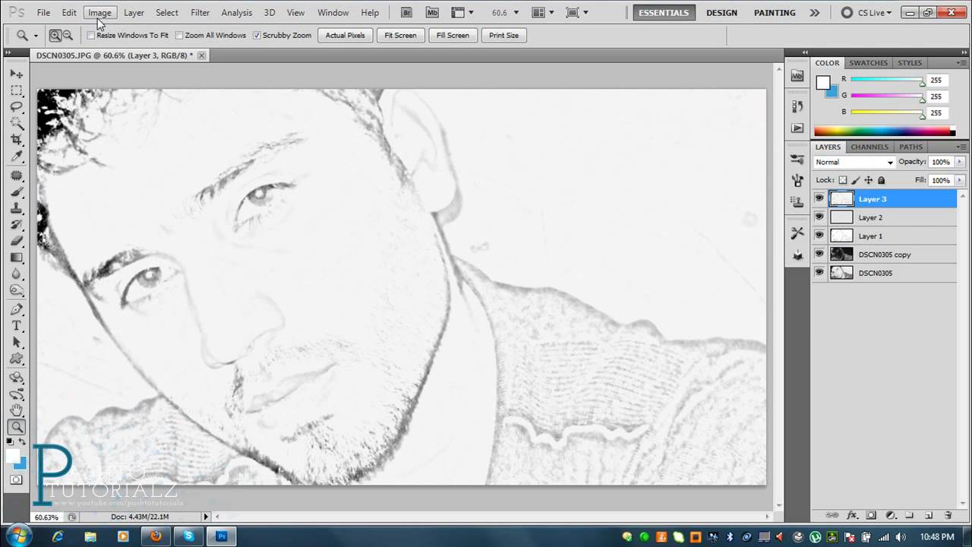
pyautogui.click(100, 12)
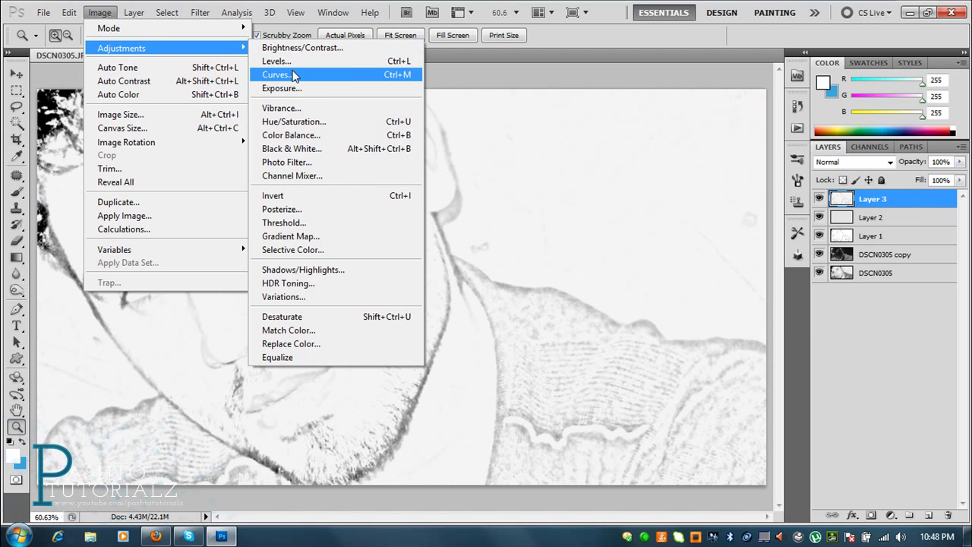
# Apply Levels to Layer 3 with the midtone gamma set to 0.84.
pyautogui.click(292, 61)
pyautogui.moveTo(743, 248)
pyautogui.mouseDown()
pyautogui.moveTo(768, 249)
pyautogui.moveTo(752, 249)
pyautogui.mouseUp()
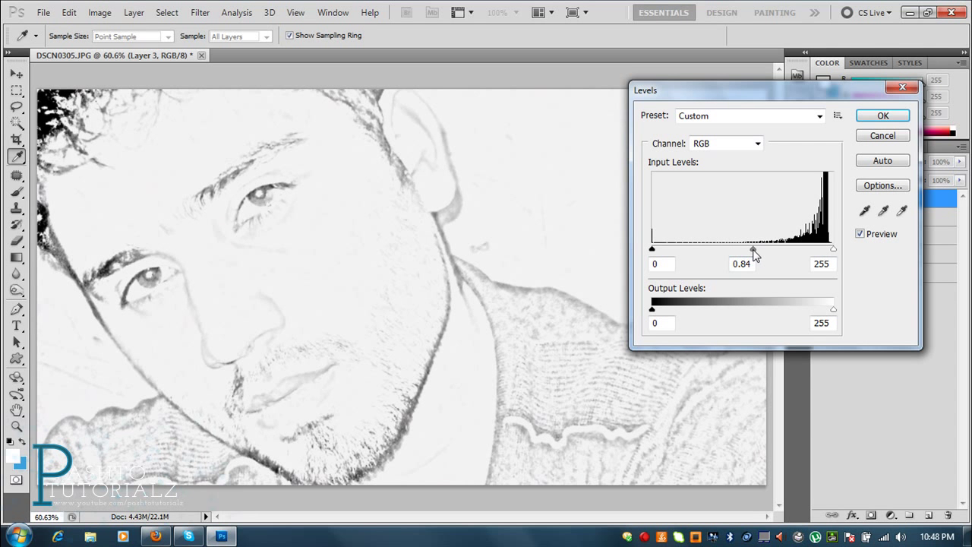
pyautogui.click(877, 116)
# Check the face up close, view the sketch at 50%, and add empty Layer 4.
pyautogui.click(235, 268)
pyautogui.click(236, 258)
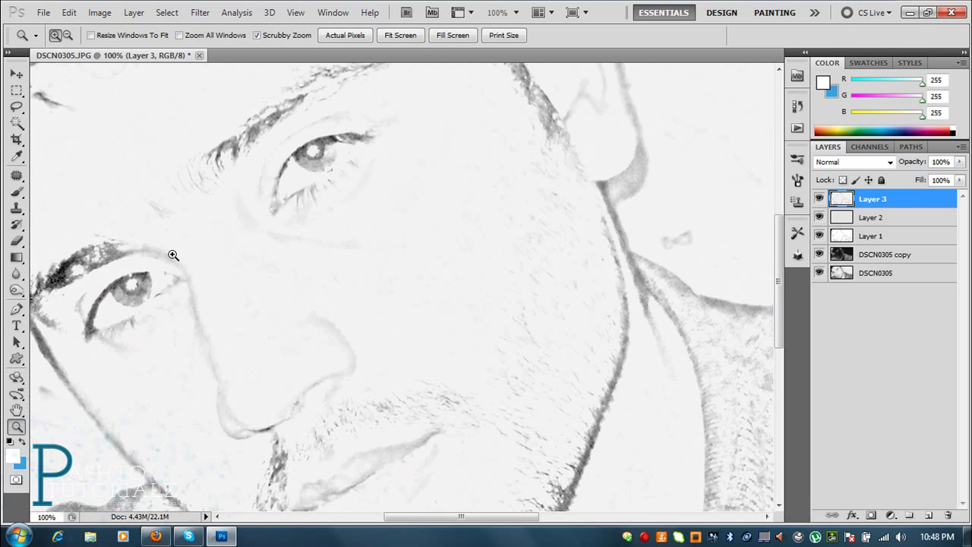
pyautogui.click(236, 238)
pyautogui.rightClick(282, 236)
pyautogui.click(319, 243)
pyautogui.rightClick(406, 243)
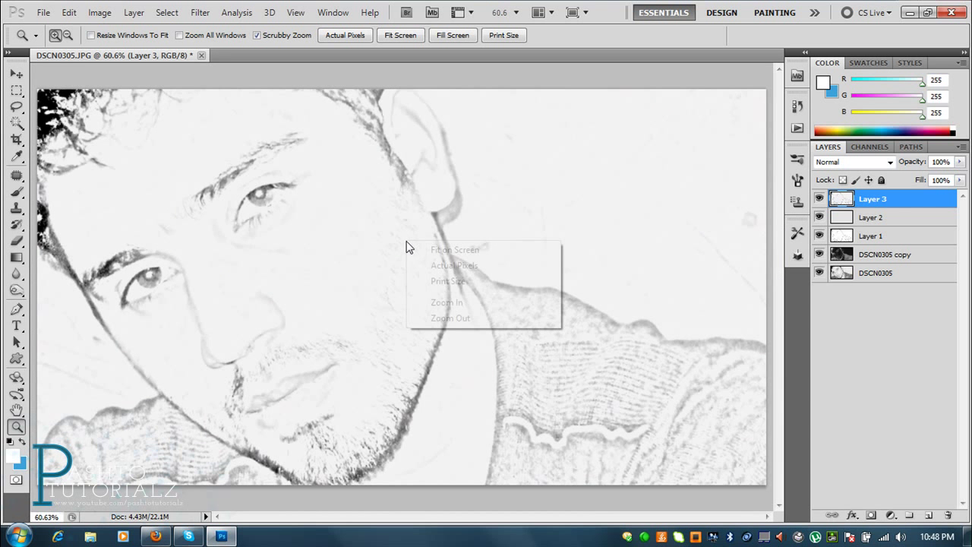
pyautogui.click(431, 321)
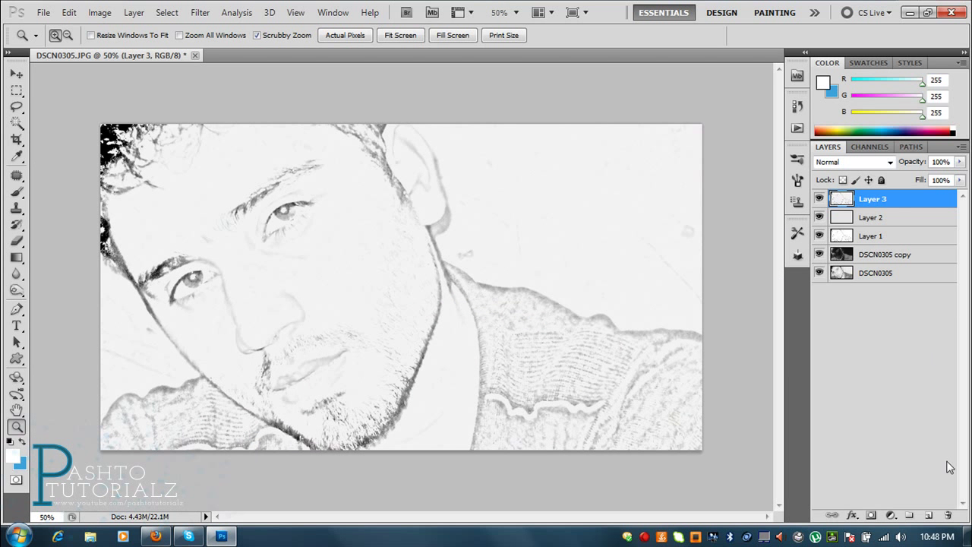
pyautogui.click(928, 515)
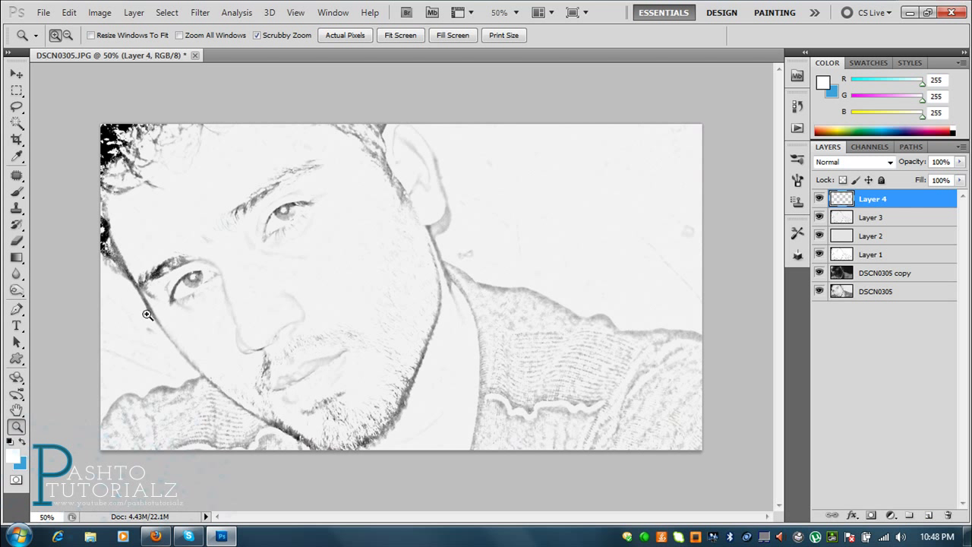
# Draw a black radial gradient vignette outward from the face on Layer 4 using the second preset.
pyautogui.click(17, 259)
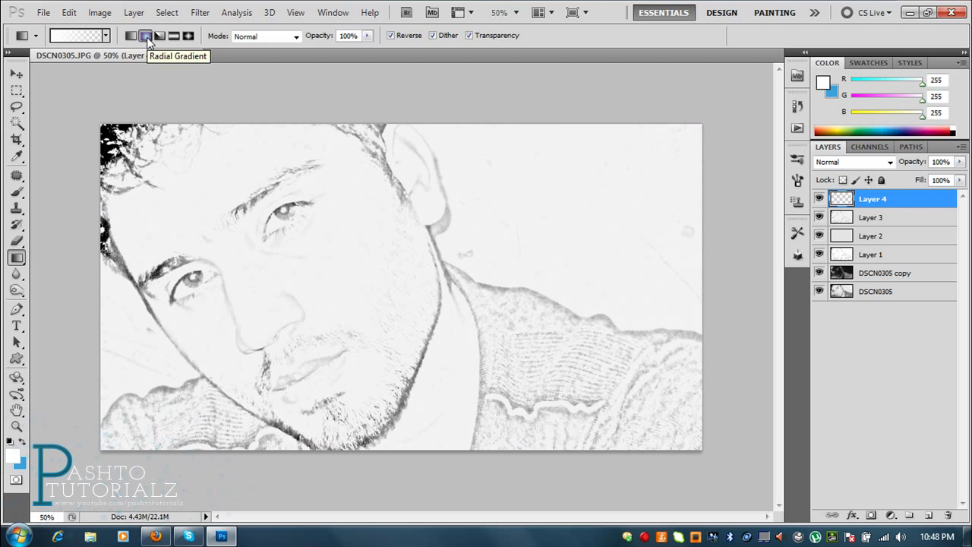
pyautogui.click(106, 35)
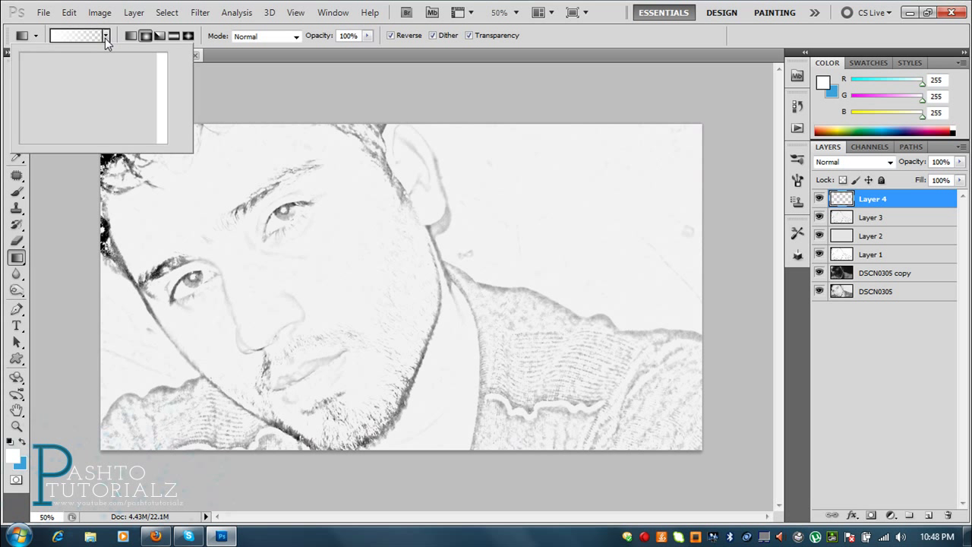
pyautogui.click(55, 69)
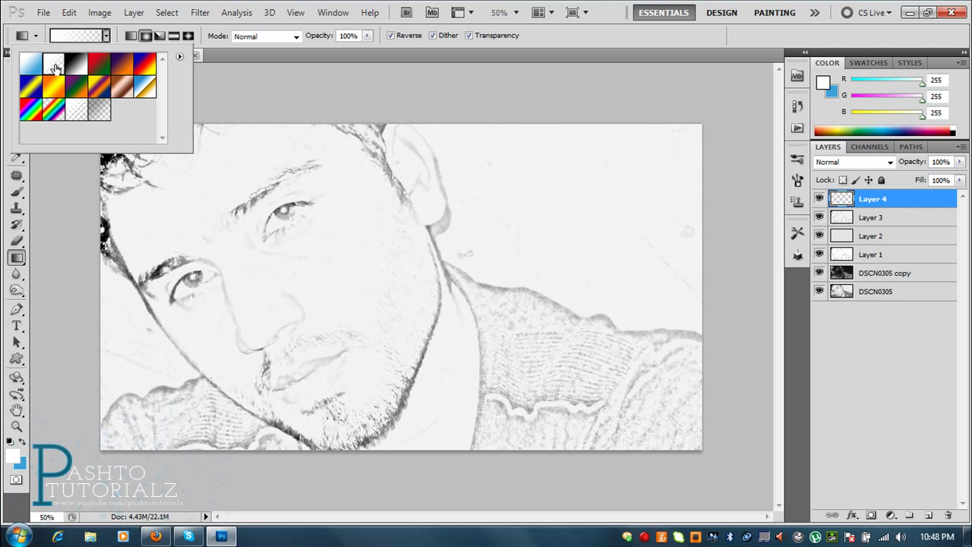
pyautogui.doubleClick(56, 70)
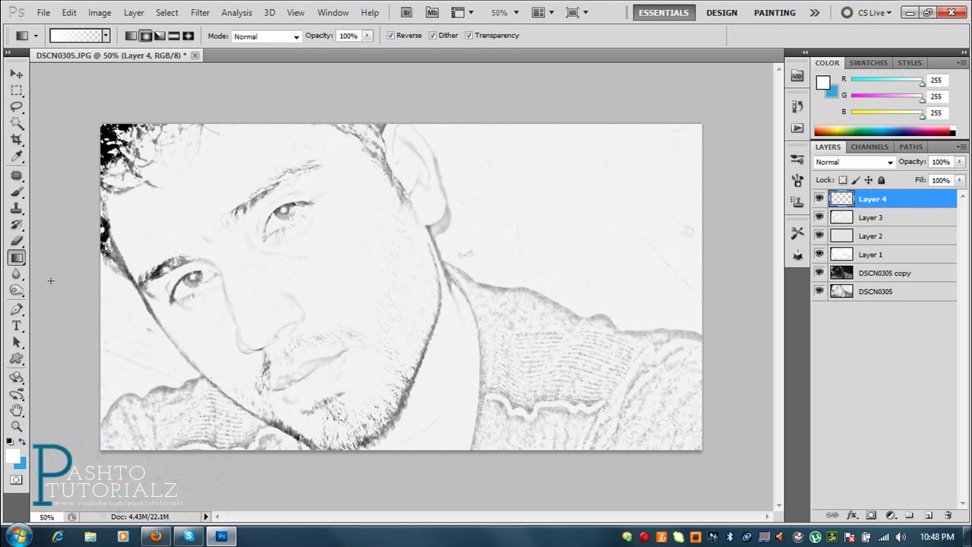
pyautogui.click(13, 454)
pyautogui.moveTo(585, 348); pyautogui.dragTo(478, 449)
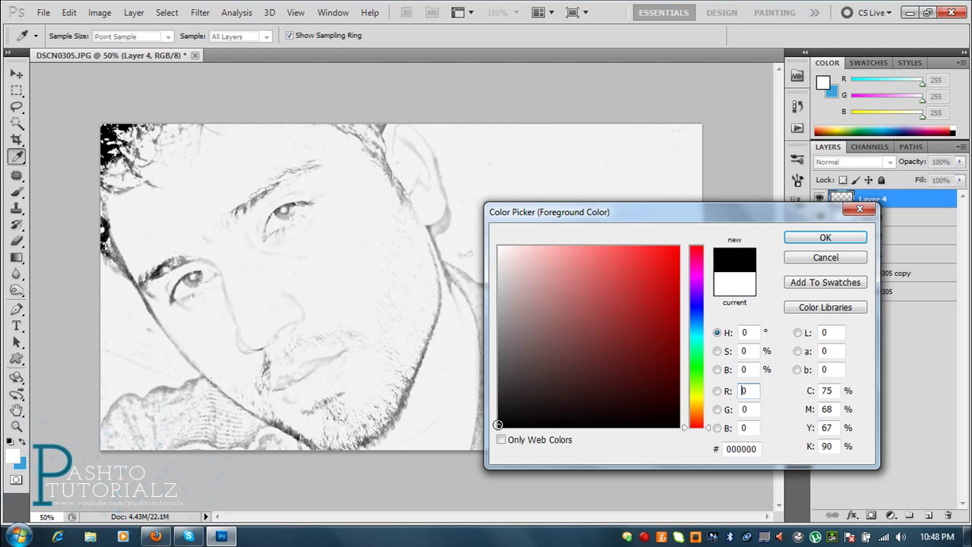
pyautogui.click(836, 237)
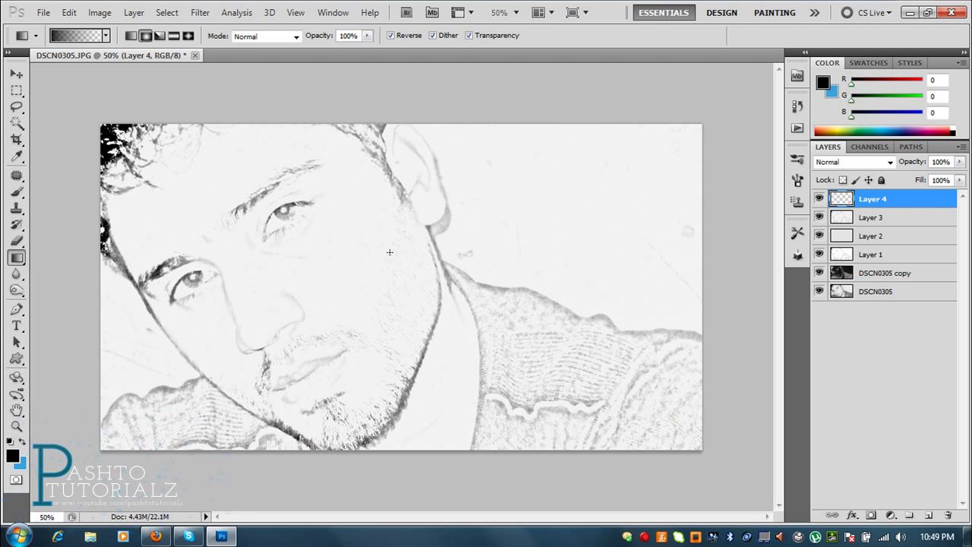
pyautogui.moveTo(390, 252); pyautogui.dragTo(401, 544)
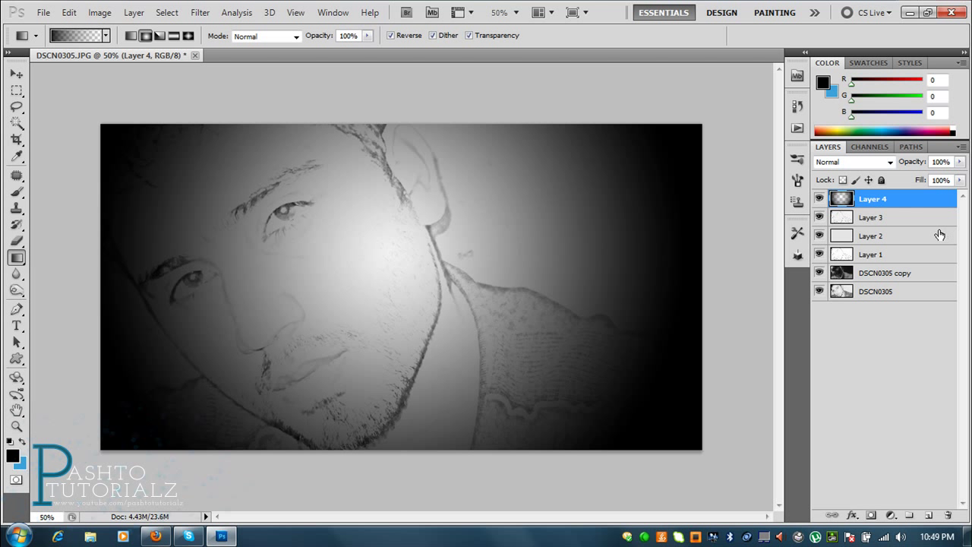
# Lower Layer 4's opacity to 16%.
pyautogui.click(960, 163)
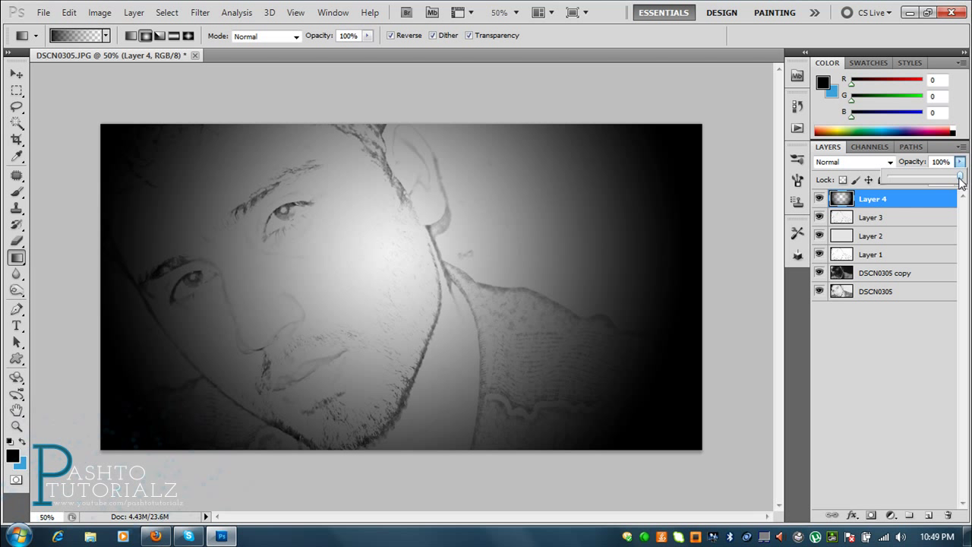
pyautogui.moveTo(960, 176); pyautogui.dragTo(927, 179)
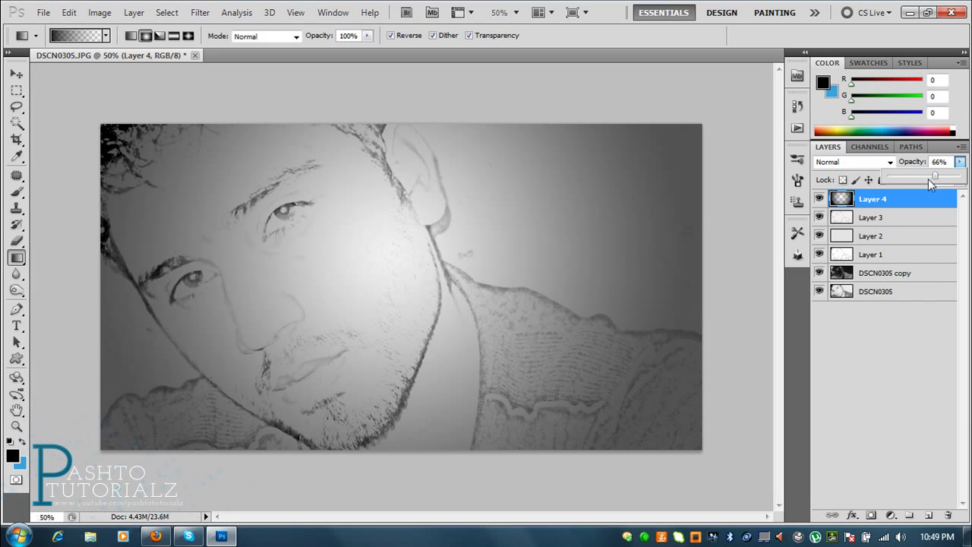
pyautogui.moveTo(938, 178); pyautogui.dragTo(903, 178)
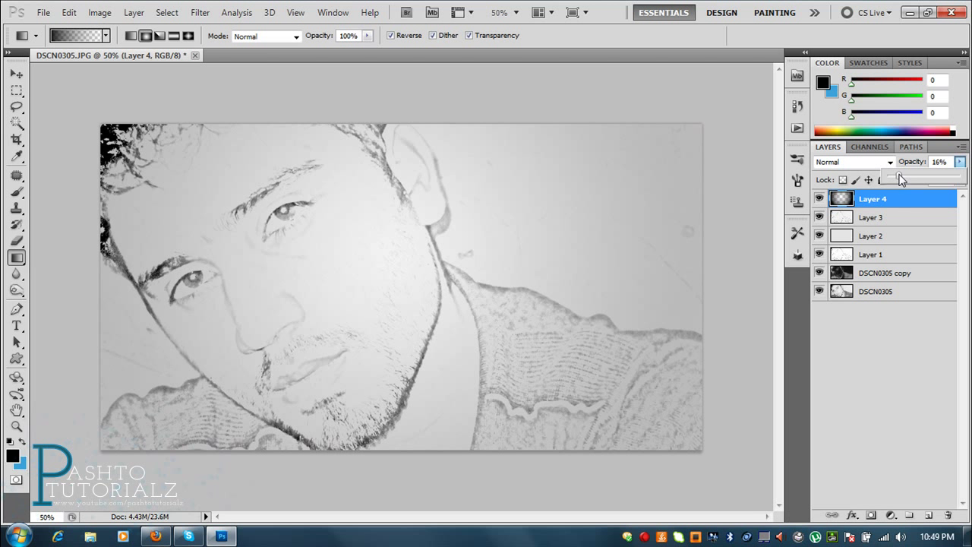
pyautogui.click(16, 74)
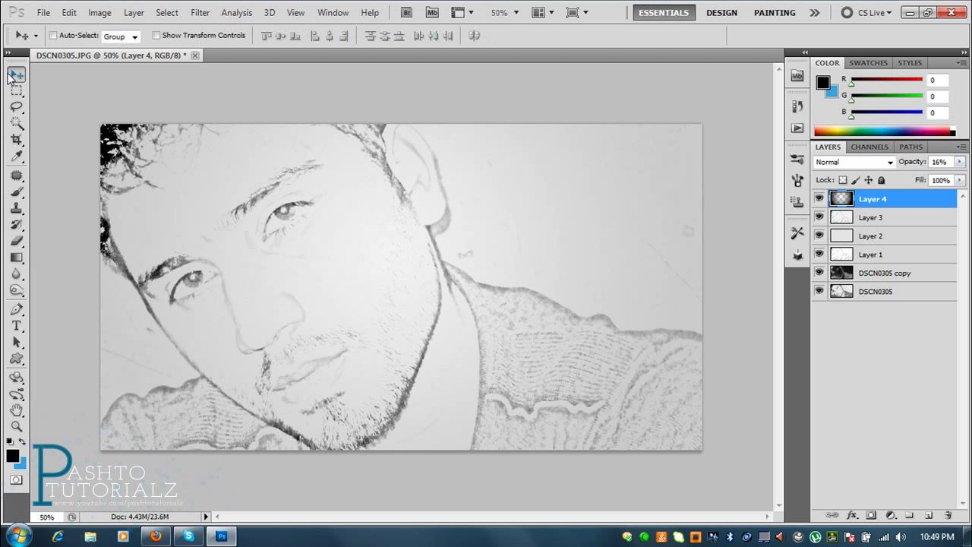
# Free-transform the vignette past all canvas edges to about 194% width and 172% height.
pyautogui.click(16, 426)
pyautogui.rightClick(315, 347)
pyautogui.click(353, 423)
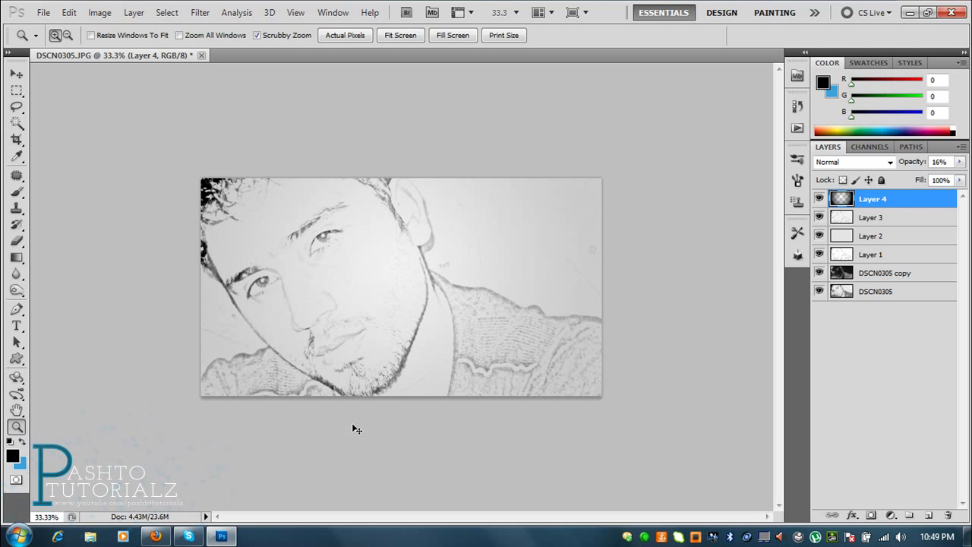
pyautogui.hotkey('ctrl', 't')
pyautogui.moveTo(201, 287); pyautogui.dragTo(121, 287)
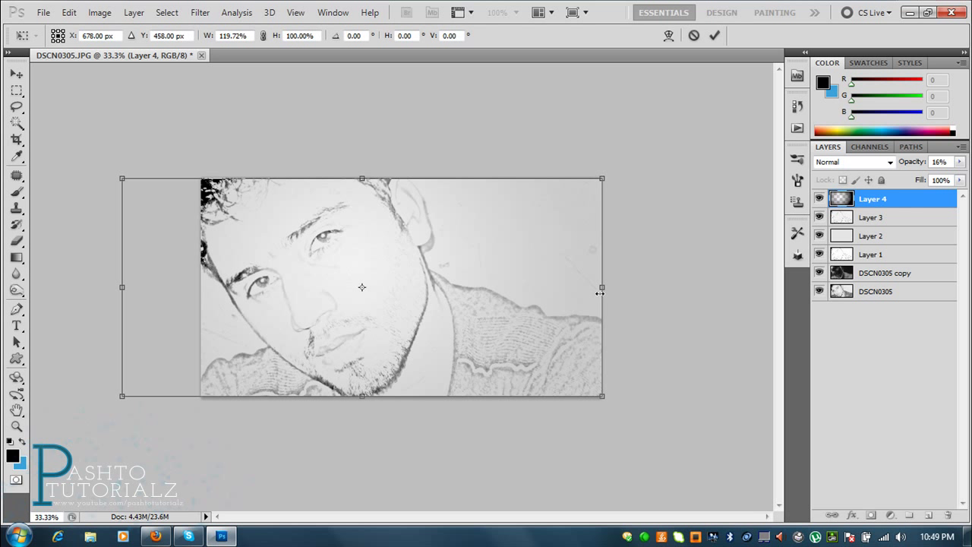
pyautogui.moveTo(609, 288); pyautogui.dragTo(773, 287)
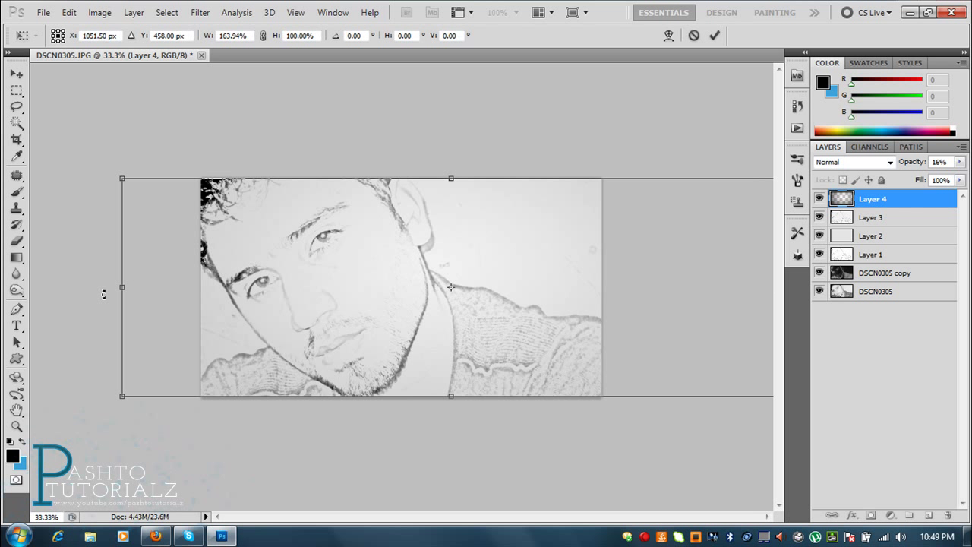
pyautogui.moveTo(123, 288); pyautogui.dragTo(66, 287)
pyautogui.moveTo(423, 394); pyautogui.dragTo(423, 480)
pyautogui.moveTo(423, 180)
pyautogui.mouseDown()
pyautogui.moveTo(423, 95)
pyautogui.moveTo(423, 111)
pyautogui.mouseUp()
pyautogui.moveTo(68, 296); pyautogui.dragTo(5, 297)
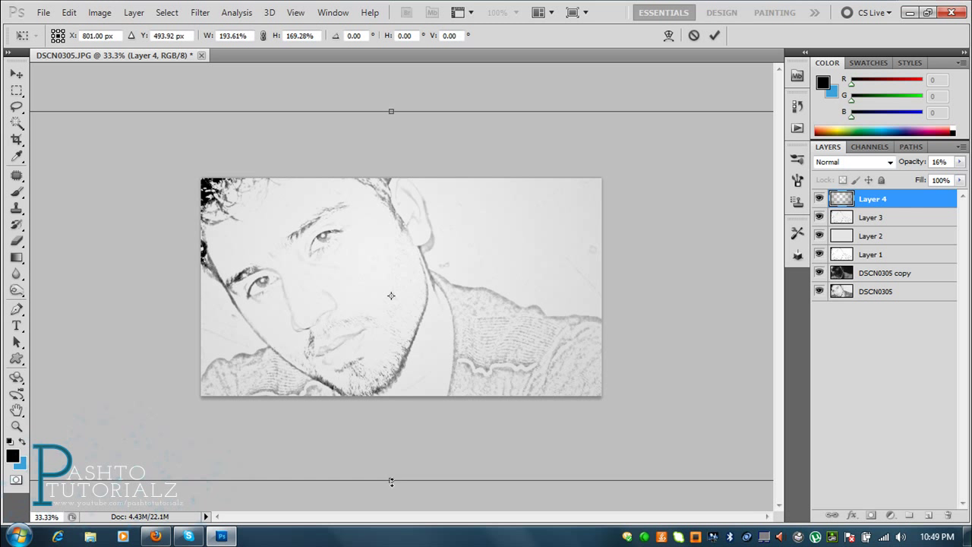
pyautogui.moveTo(391, 479); pyautogui.dragTo(391, 485)
pyautogui.click(16, 74)
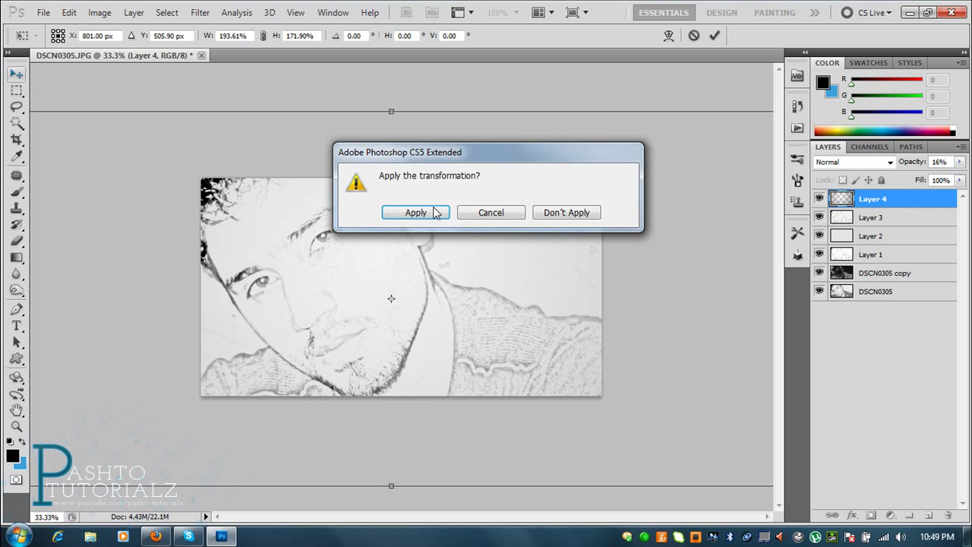
pyautogui.click(425, 213)
# Inspect the face up close, fit on screen, and add an empty layer above Layer 4.
pyautogui.click(16, 426)
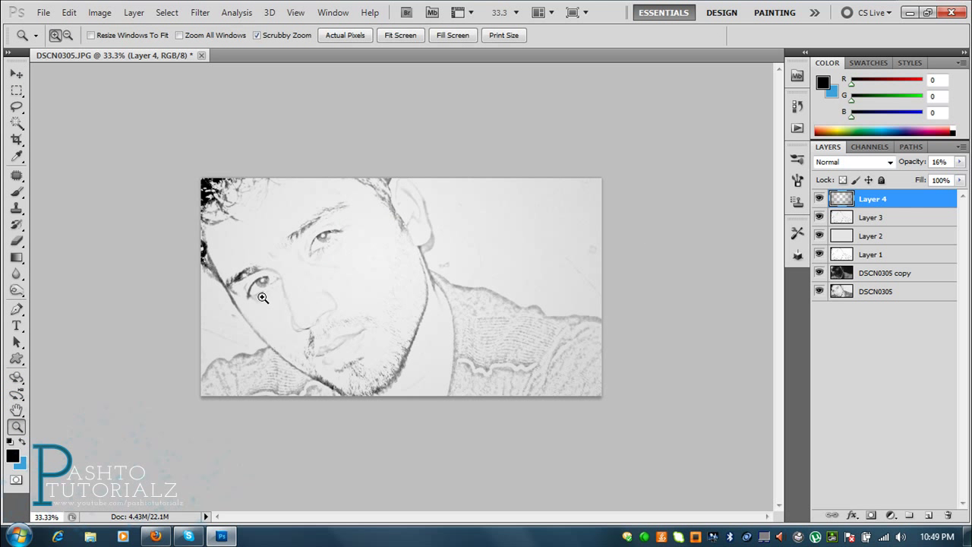
pyautogui.click(263, 299)
pyautogui.rightClick(295, 273)
pyautogui.click(296, 228)
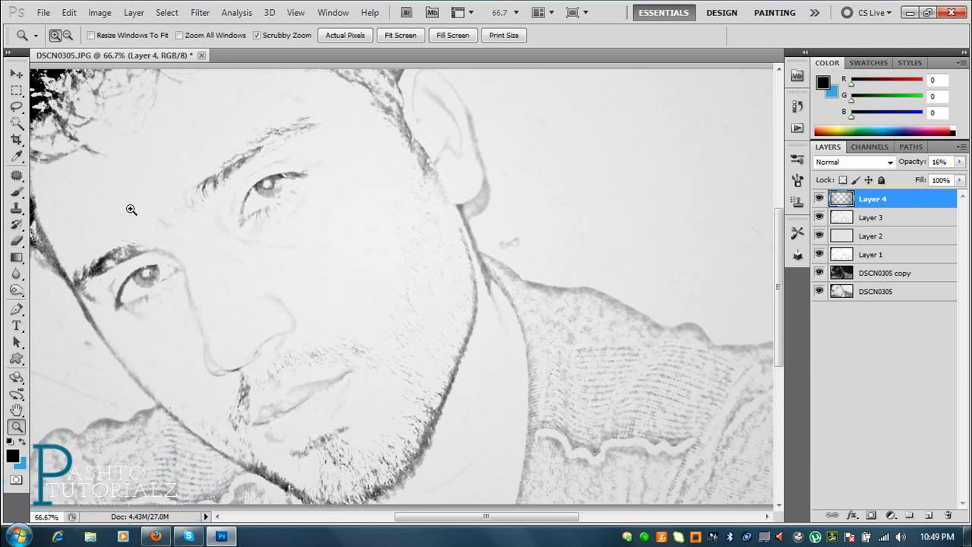
pyautogui.click(131, 209)
pyautogui.click(130, 209)
pyautogui.rightClick(295, 212)
pyautogui.click(332, 219)
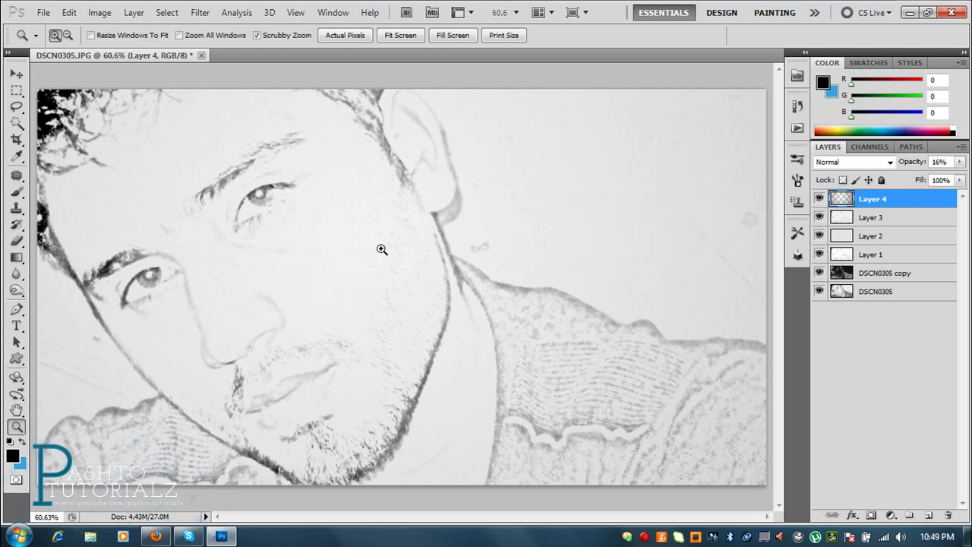
pyautogui.click(926, 516)
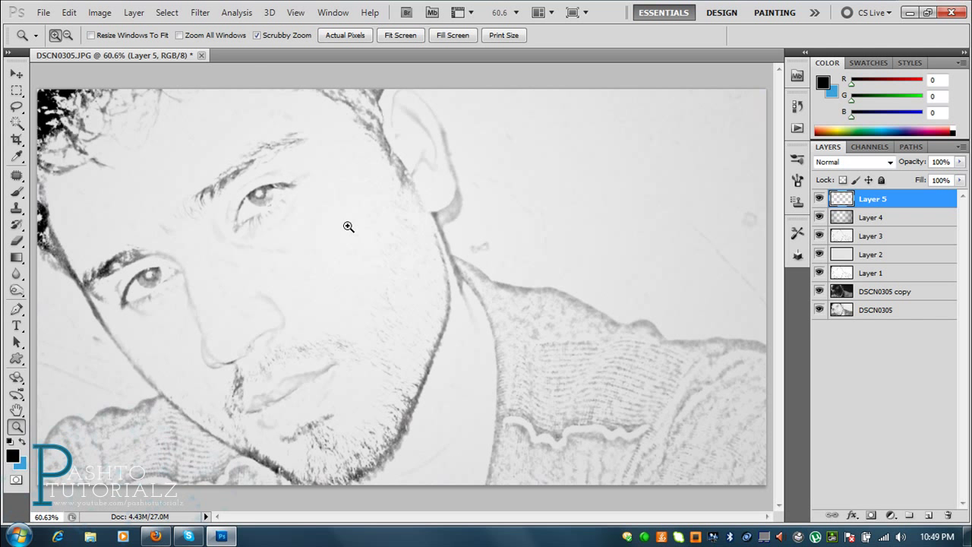
# Stamp a merged copy of the sketch into Layer 5 in Multiply mode.
pyautogui.click(99, 12)
pyautogui.click(148, 218)
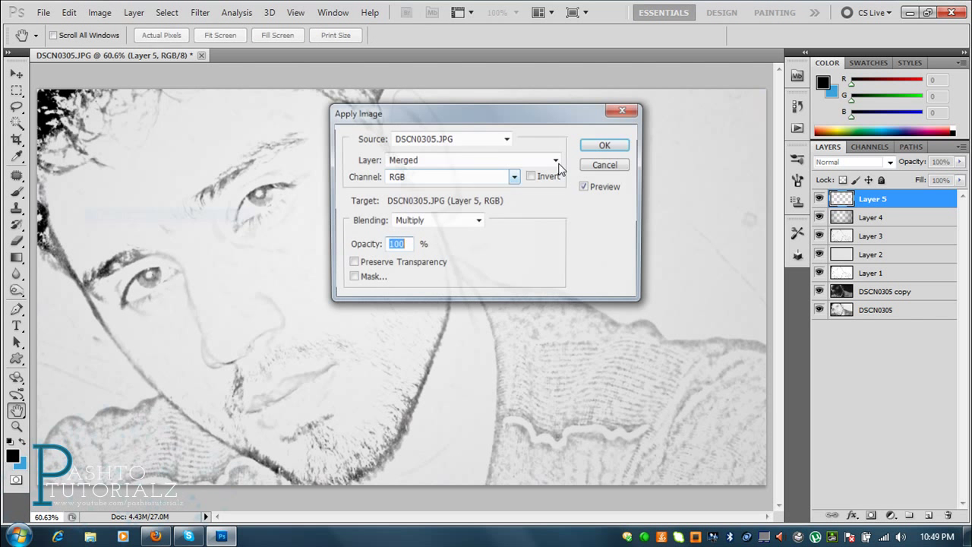
pyautogui.click(605, 145)
# Give Layer 5 a slight blue tint with a Blue-channel Curves adjustment.
pyautogui.click(100, 13)
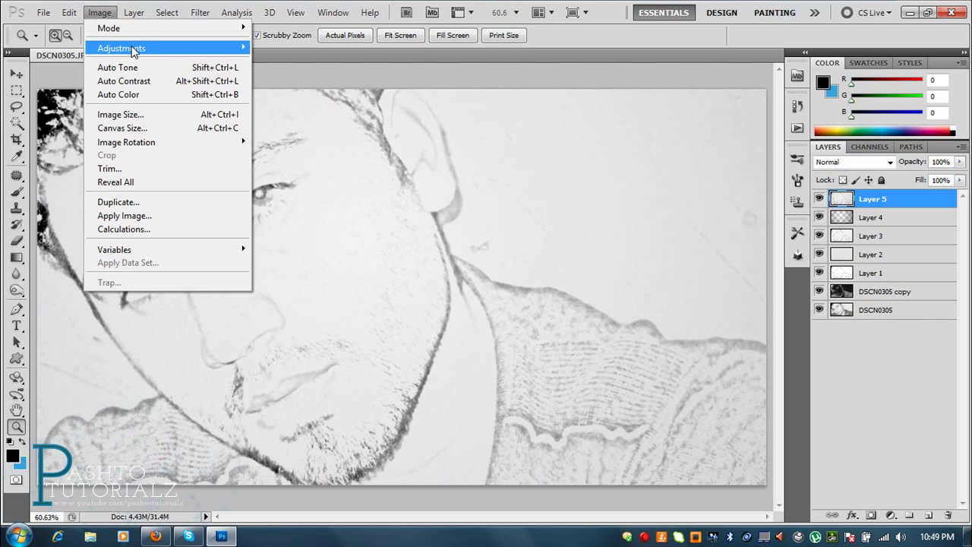
pyautogui.click(306, 75)
pyautogui.click(743, 122)
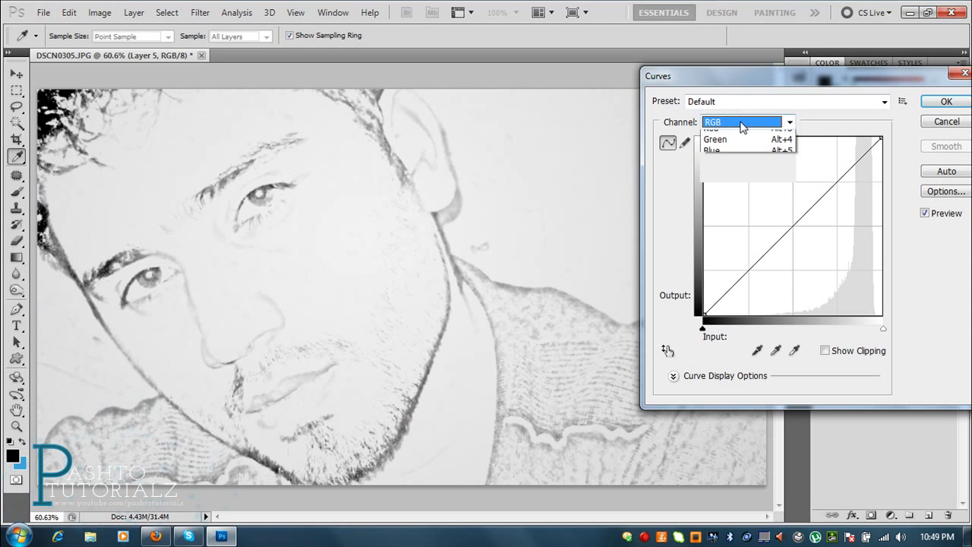
pyautogui.click(719, 171)
pyautogui.moveTo(703, 314)
pyautogui.mouseDown()
pyautogui.moveTo(780, 291)
pyautogui.moveTo(755, 232)
pyautogui.moveTo(820, 193)
pyautogui.moveTo(773, 177)
pyautogui.moveTo(775, 230)
pyautogui.mouseUp()
pyautogui.moveTo(880, 138)
pyautogui.mouseDown()
pyautogui.moveTo(874, 164)
pyautogui.moveTo(819, 158)
pyautogui.moveTo(835, 244)
pyautogui.moveTo(843, 186)
pyautogui.moveTo(821, 178)
pyautogui.moveTo(865, 162)
pyautogui.mouseUp()
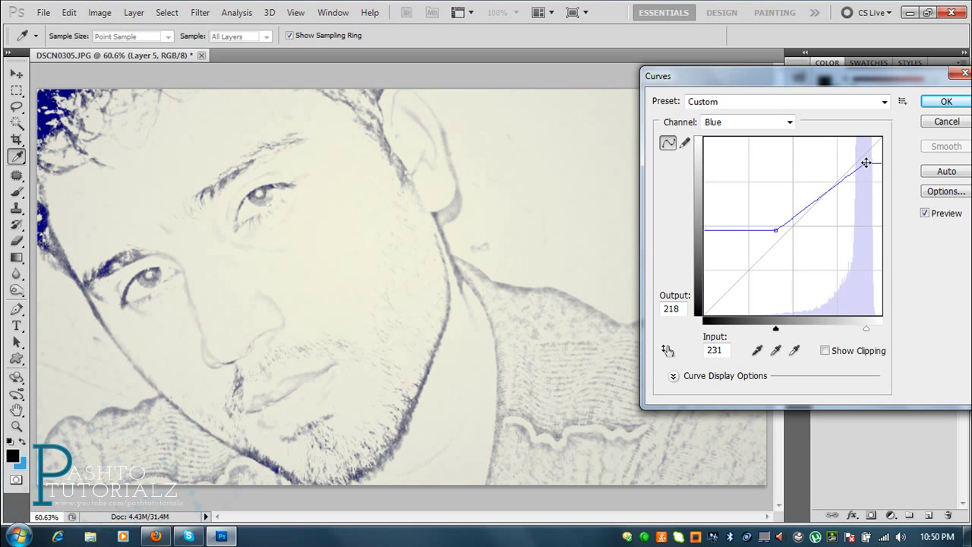
pyautogui.press('Return')
pyautogui.press('z')
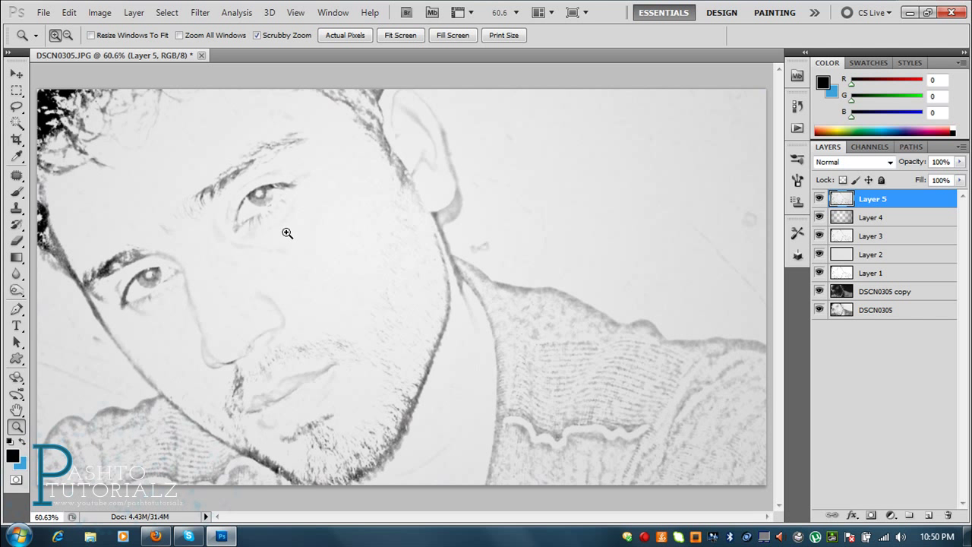
# Zoom in close on the eye, then fit the whole portrait back on screen.
pyautogui.click(287, 234)
pyautogui.click(231, 228)
pyautogui.click(241, 222)
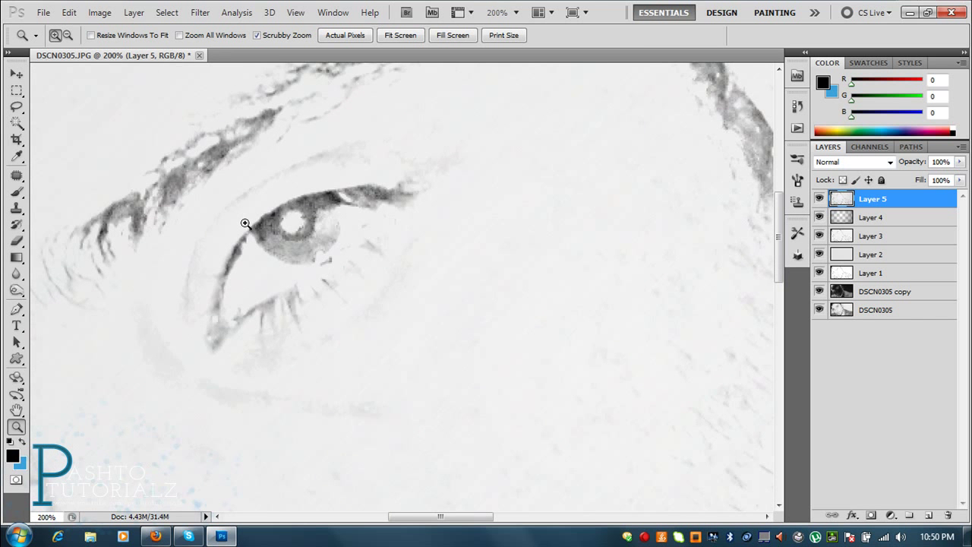
pyautogui.click(244, 223)
pyautogui.rightClick(253, 220)
pyautogui.click(266, 226)
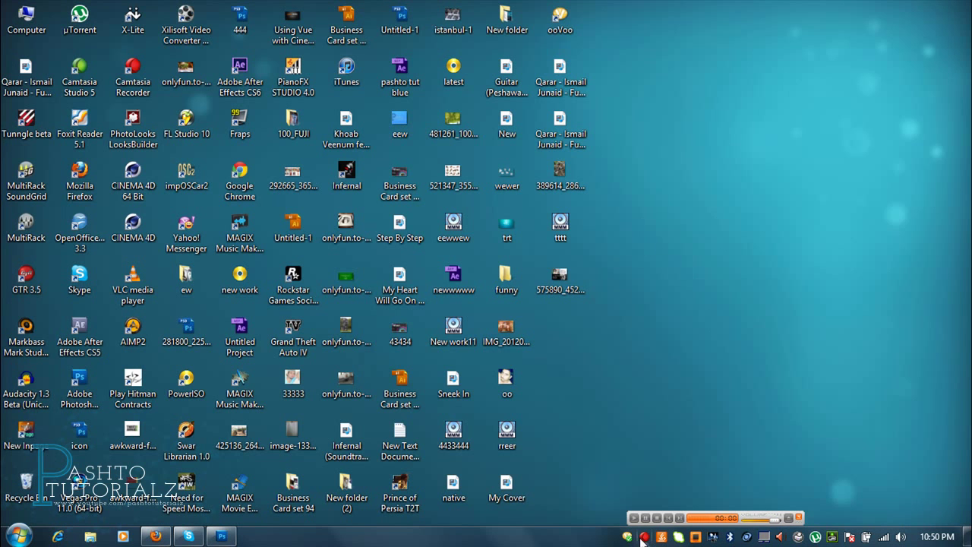
# Stop the Camtasia screen recording from its tray icon.
pyautogui.click(644, 536)
pyautogui.click(692, 311)
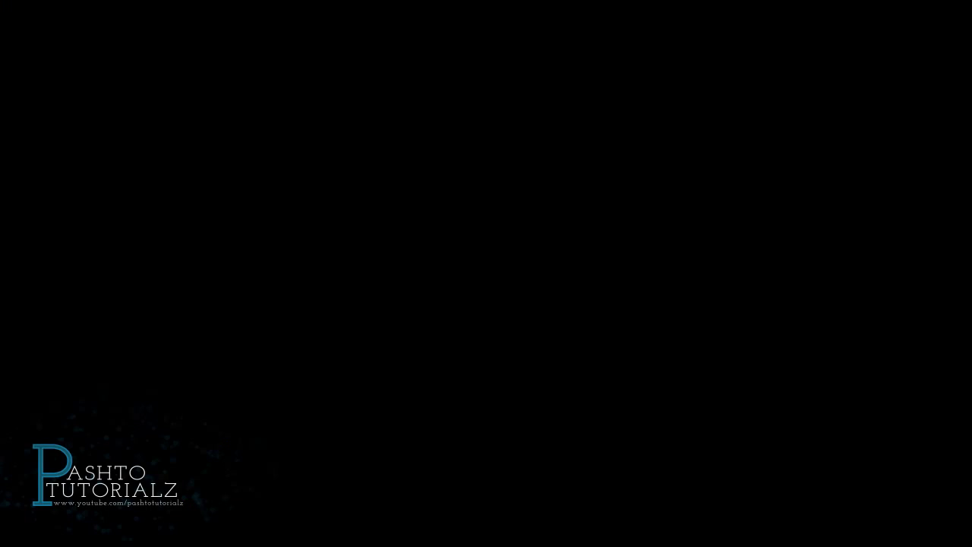